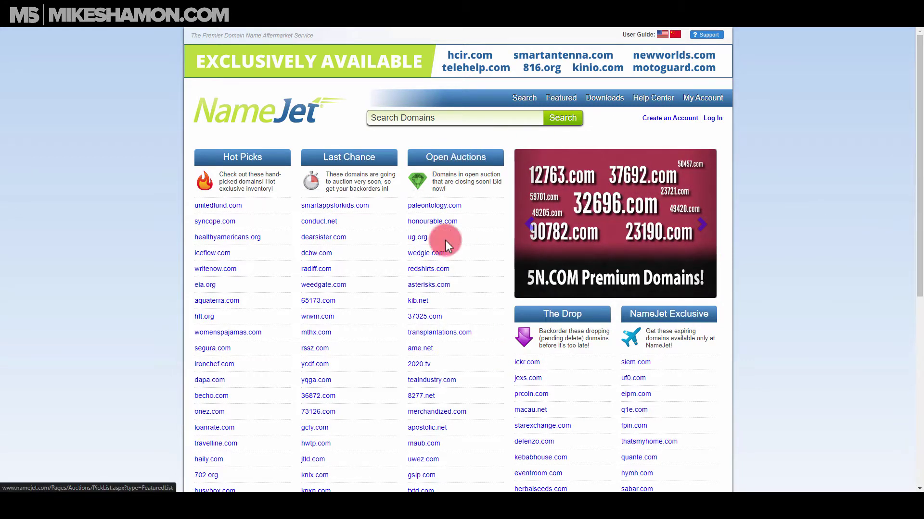
- Switch to GoDaddy Auctions and examine the bids, estimated values and prices in the Featured Domains and Most Active listings
left_click(491, 15)
scroll(538, 214, "up", 2)
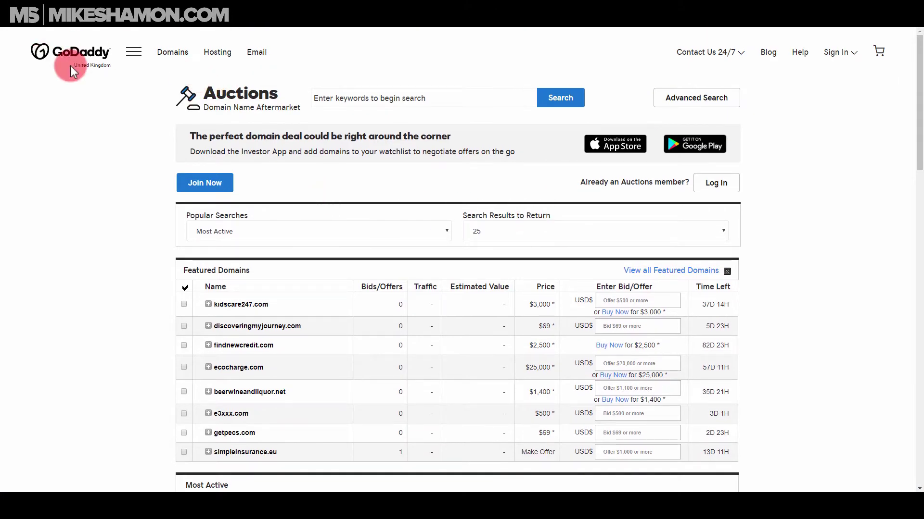
scroll(147, 191, "down", 10)
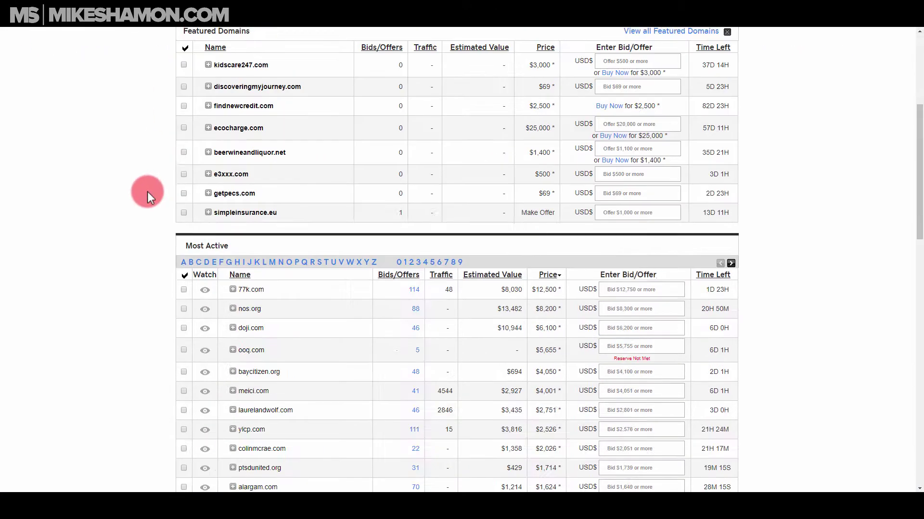
scroll(293, 220, "down", 2)
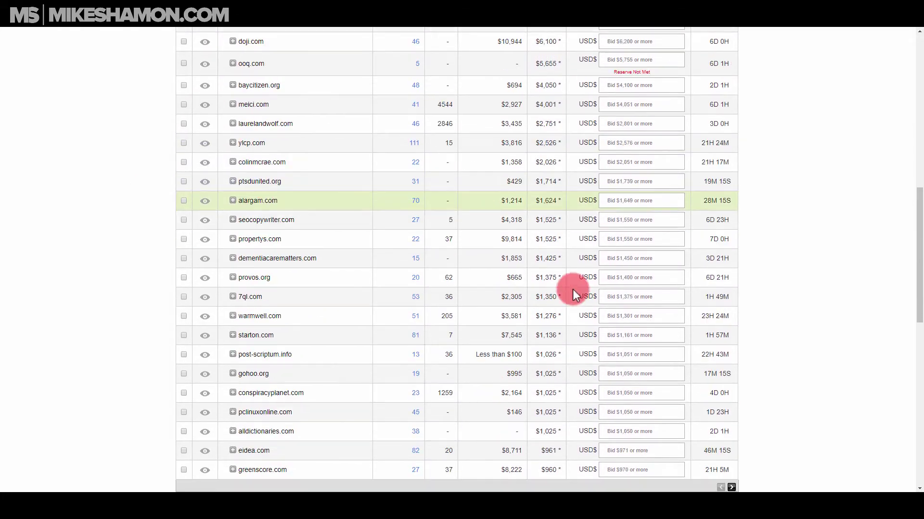
scroll(491, 337, "up", 8)
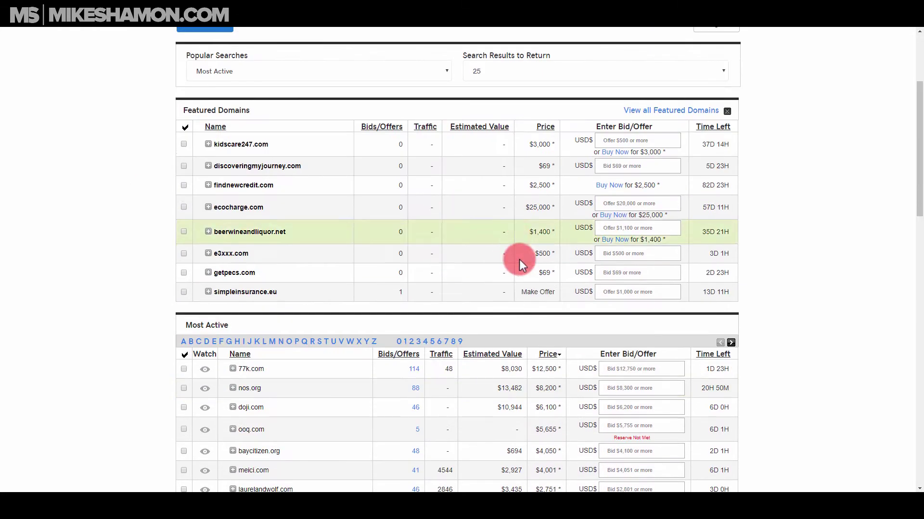
scroll(530, 215, "down", 3)
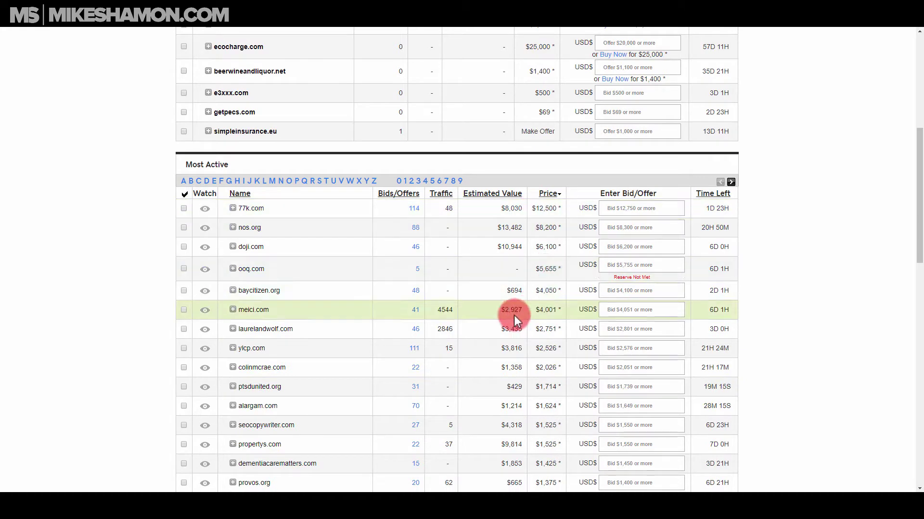
scroll(523, 314, "down", 3)
scroll(529, 323, "up", 5)
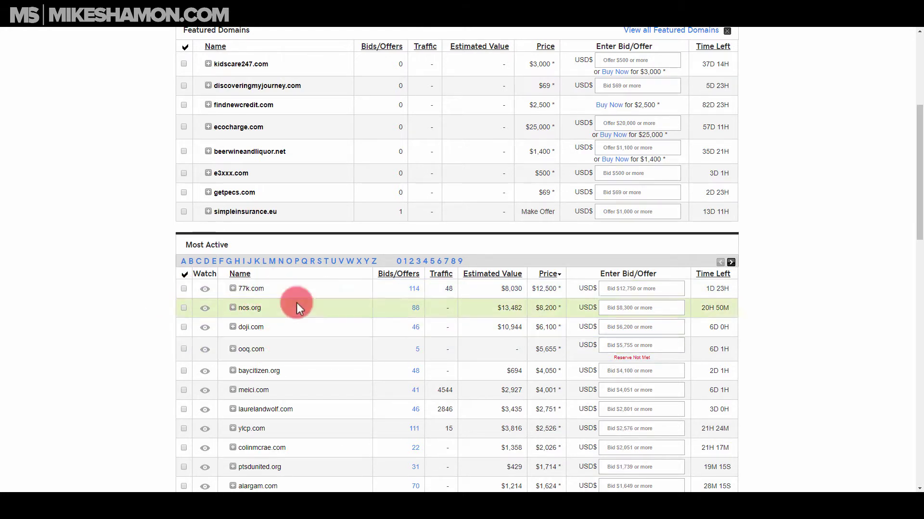
scroll(303, 301, "up", 2)
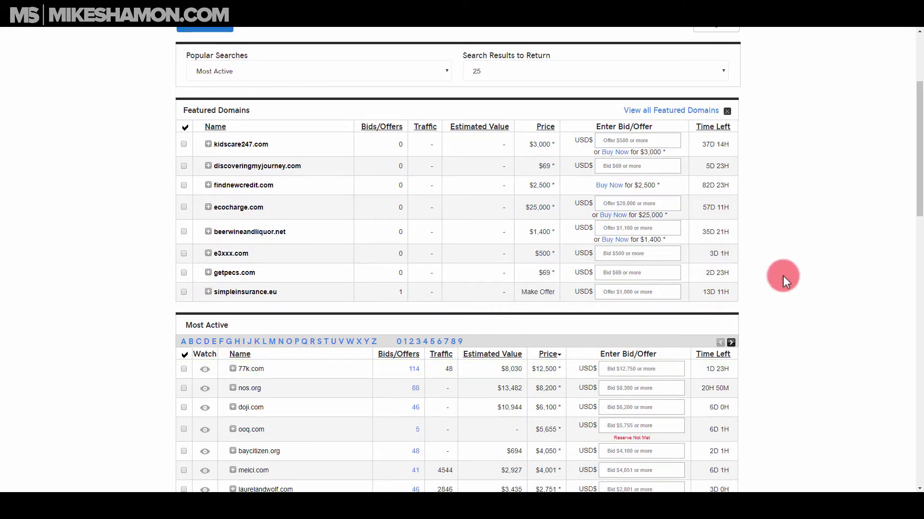
scroll(722, 293, "down", 15)
scroll(336, 288, "up", 8)
scroll(302, 235, "up", 10)
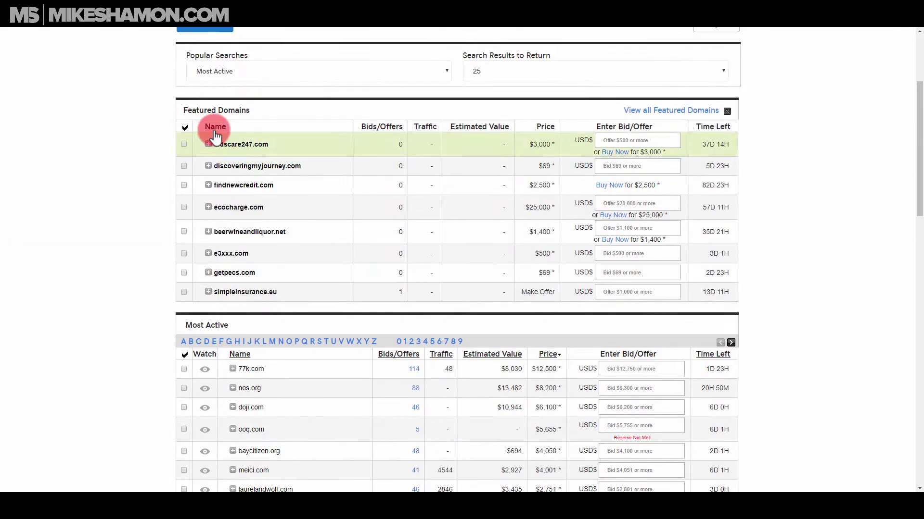
- Search the domain auctions for the keyword "auto" and look through the matching domains
left_click(380, 98)
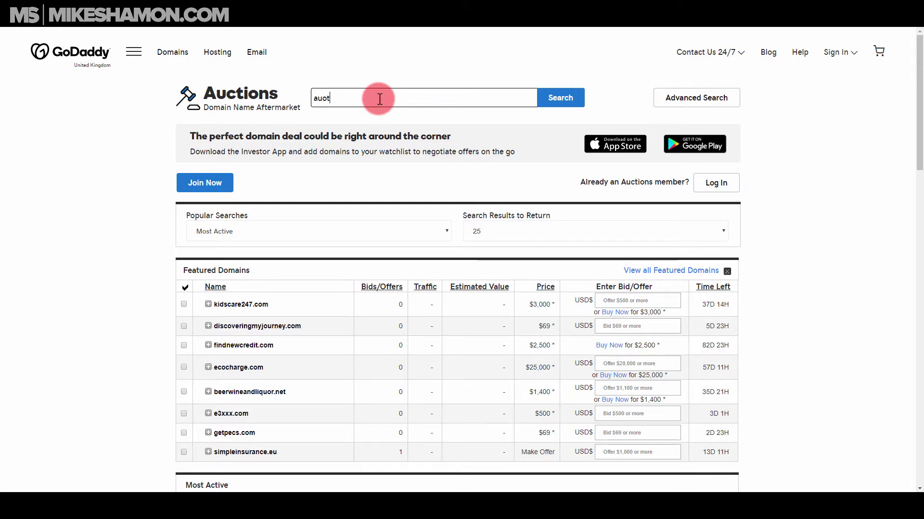
key("Return")
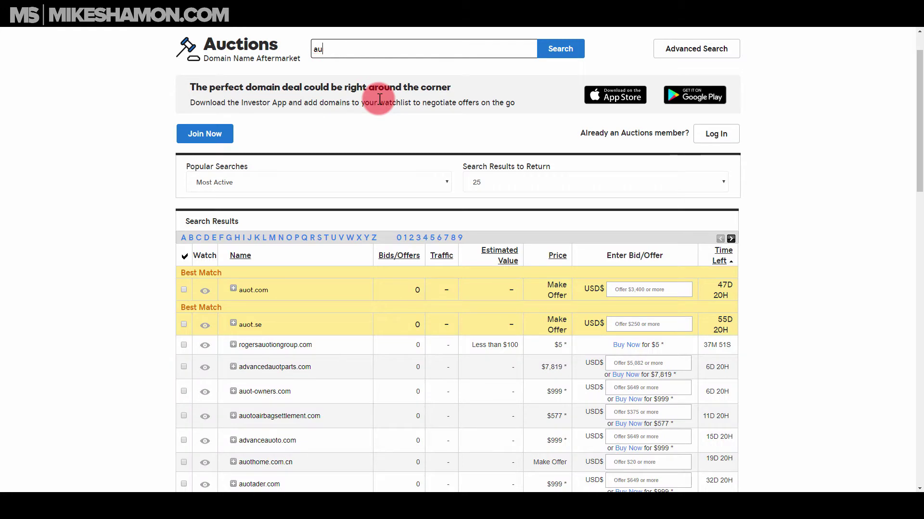
key("Return")
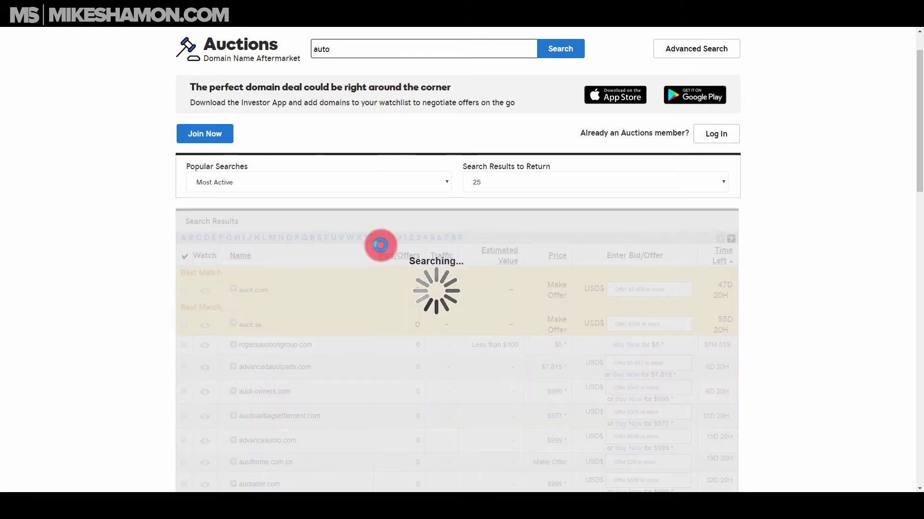
scroll(266, 212, "down", 5)
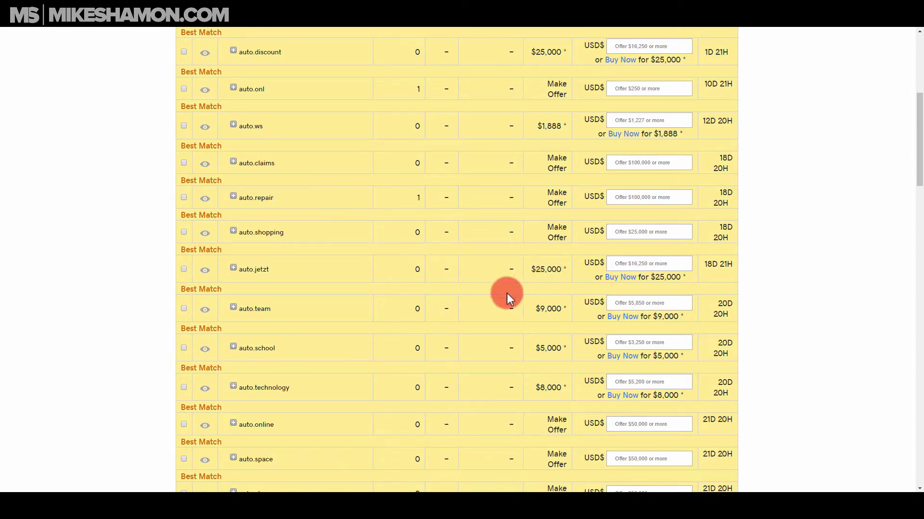
scroll(315, 318, "down", 10)
scroll(315, 319, "up", 16)
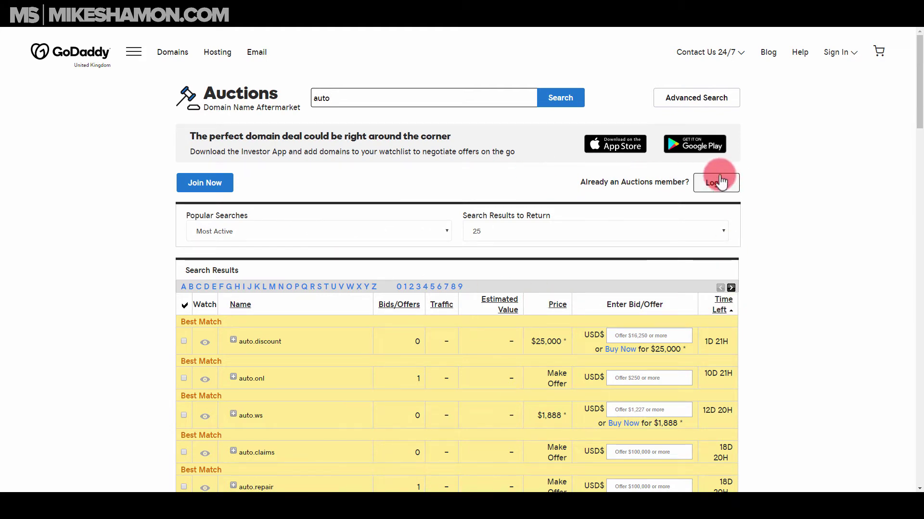
- Open the advanced domain search and limit the type to Expiring Auctions
left_click(696, 97)
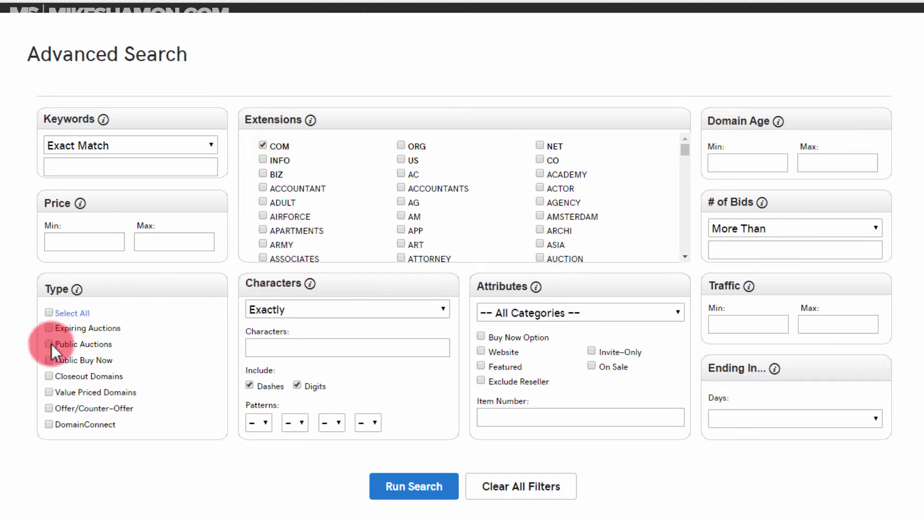
left_click(49, 327)
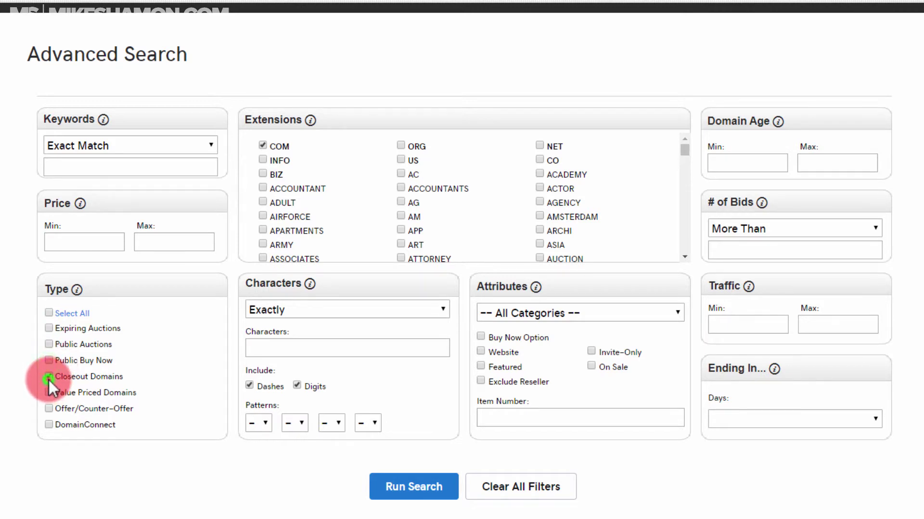
left_click(49, 328)
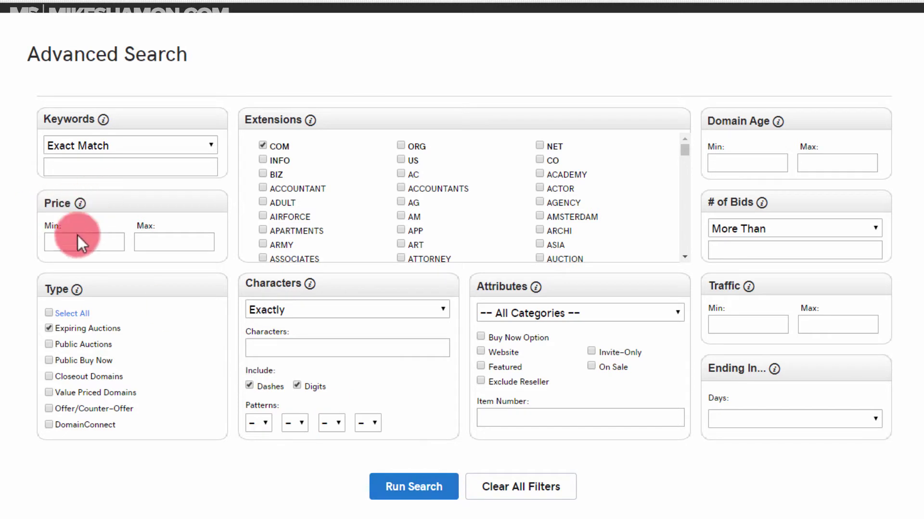
- Set the keyword filter to Begins With "auto" and run the advanced search
left_click(88, 173)
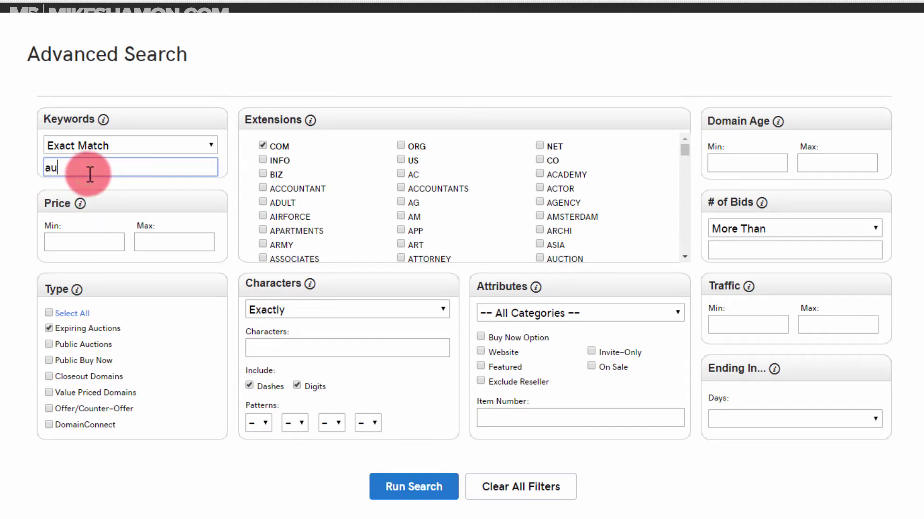
left_click(134, 148)
left_click(121, 182)
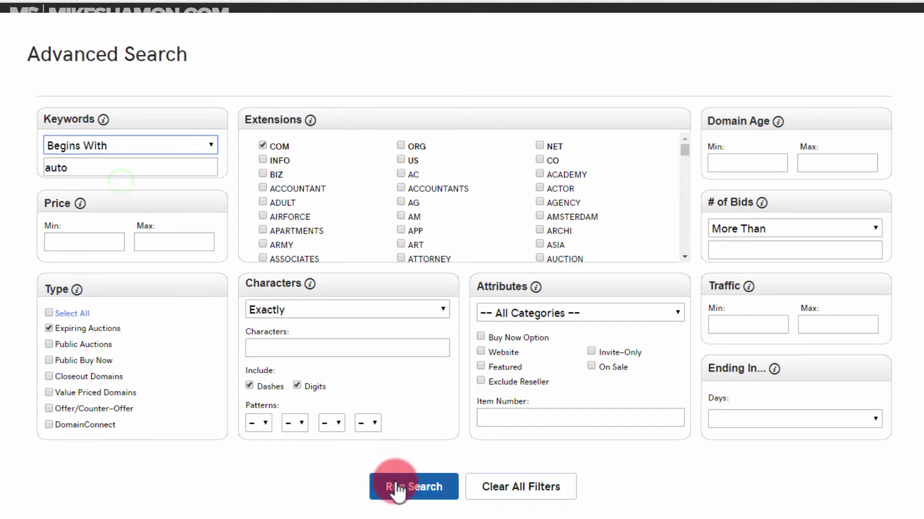
left_click(397, 487)
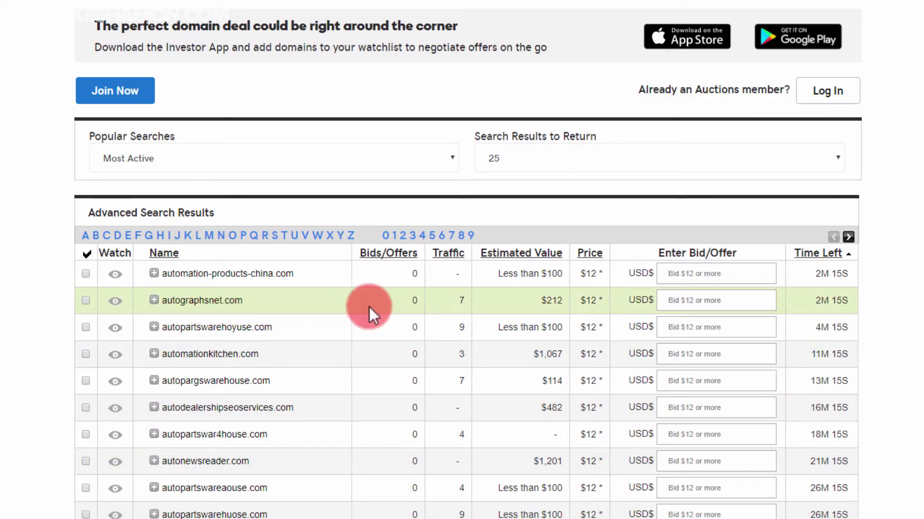
- Examine the advanced search results, comparing the domains' traffic, estimated value, price and time left
scroll(439, 303, "down", 5)
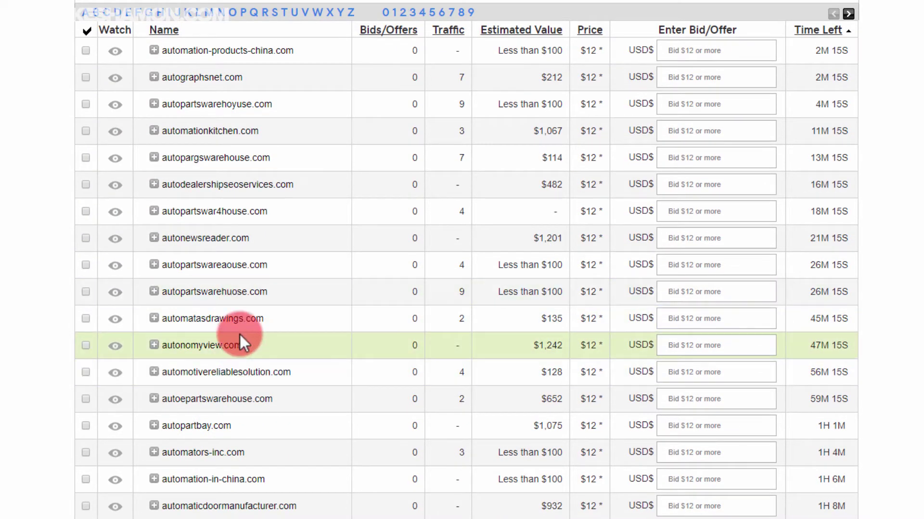
scroll(240, 337, "down", 2)
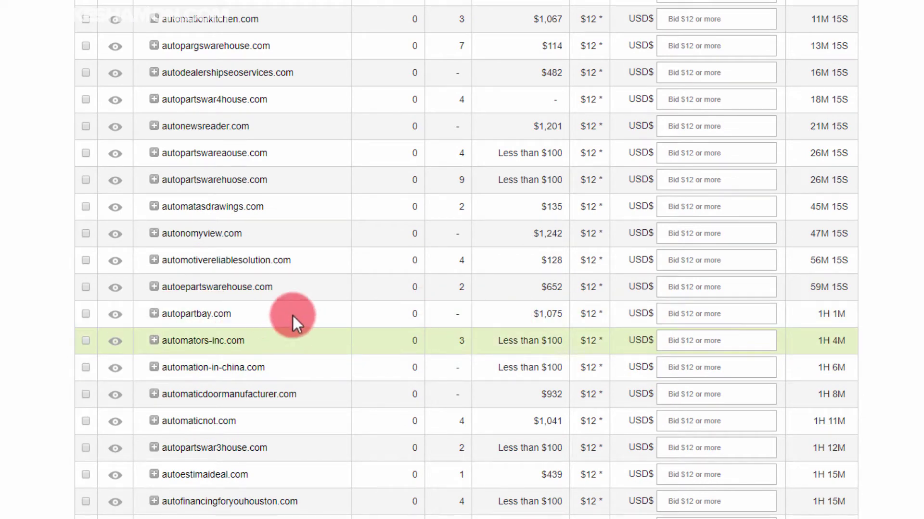
scroll(645, 317, "up", 5)
right_click(609, 318)
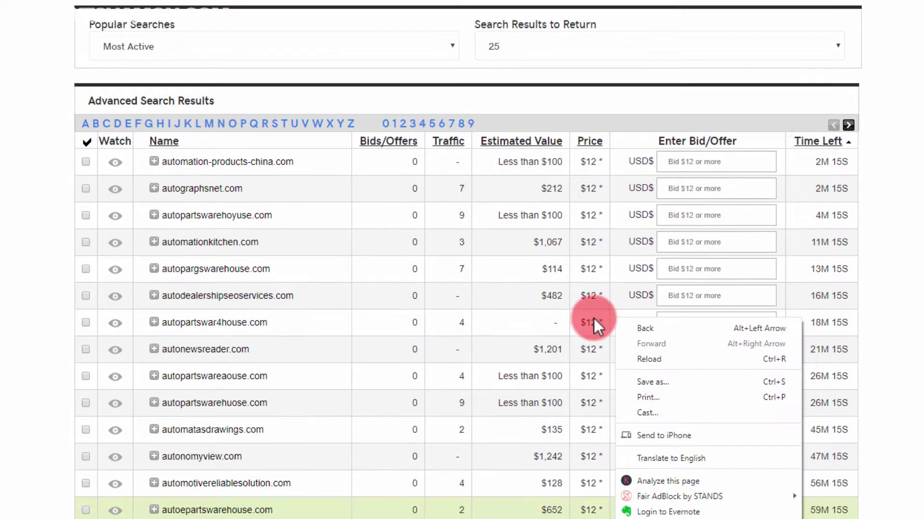
key("Escape")
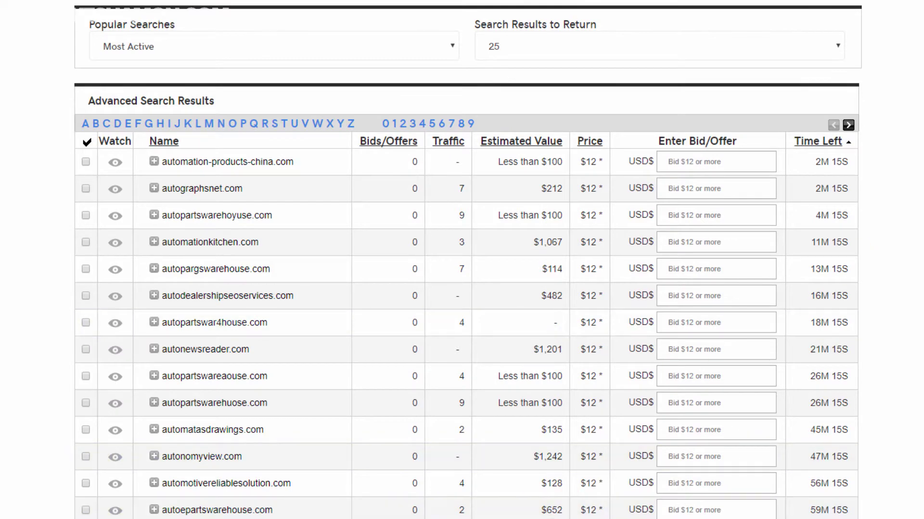
left_click(558, 518)
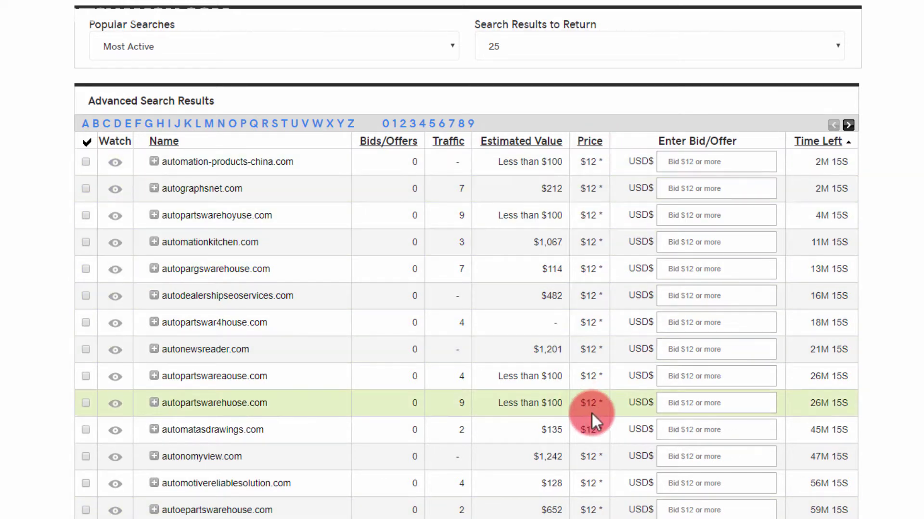
scroll(620, 411, "down", 7)
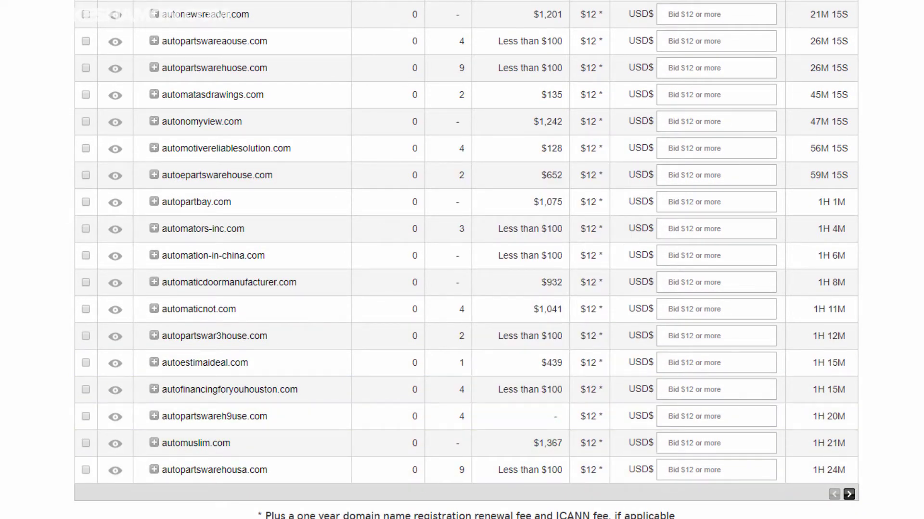
- Switch to the DomainSherpa site and look over its featured reviews, industry news and other learning resources
scroll(467, 259, "down", 7)
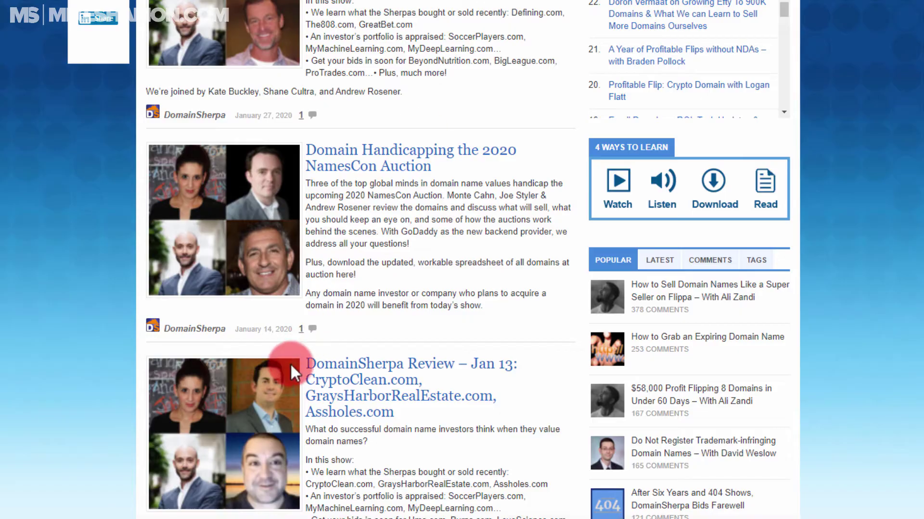
scroll(290, 362, "up", 15)
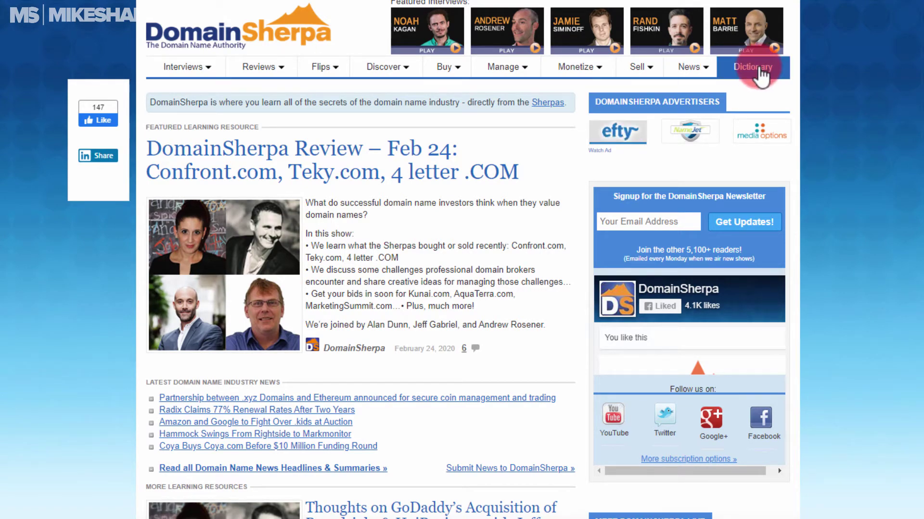
scroll(753, 64, "down", 7)
scroll(250, 207, "up", 5)
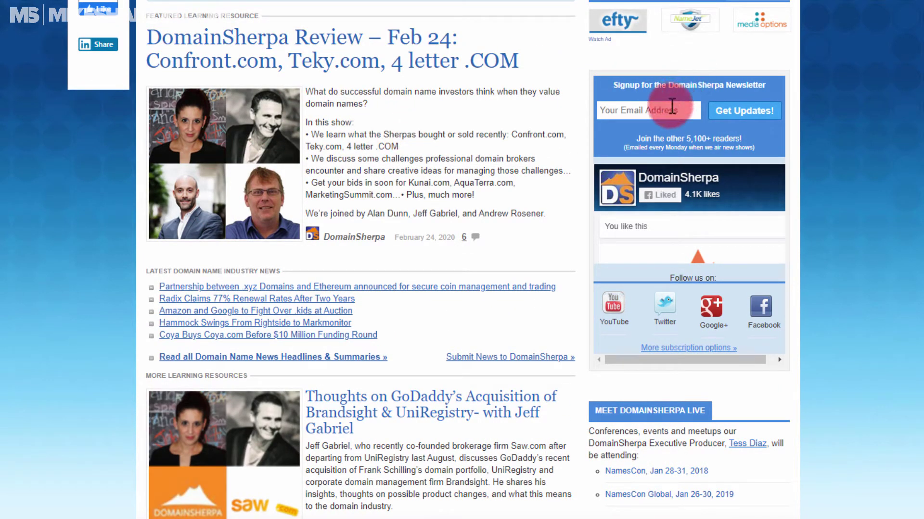
scroll(412, 136, "down", 9)
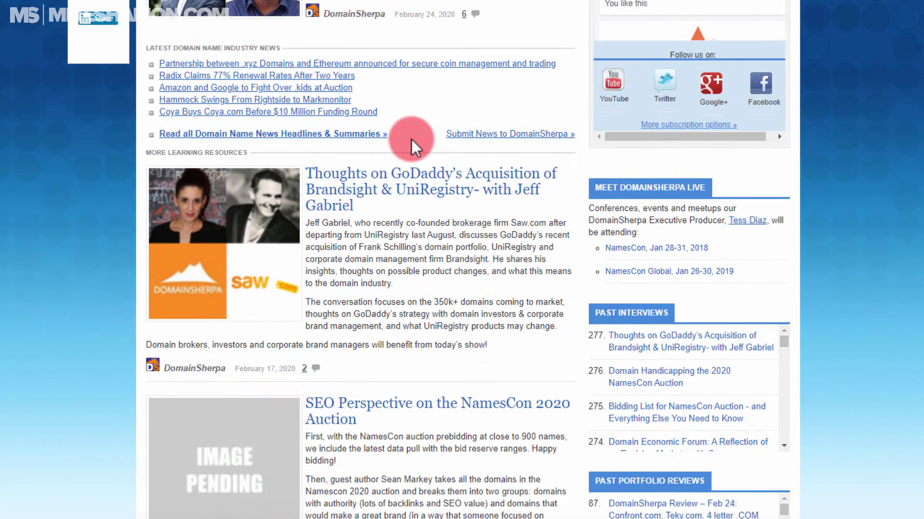
scroll(387, 155, "down", 7)
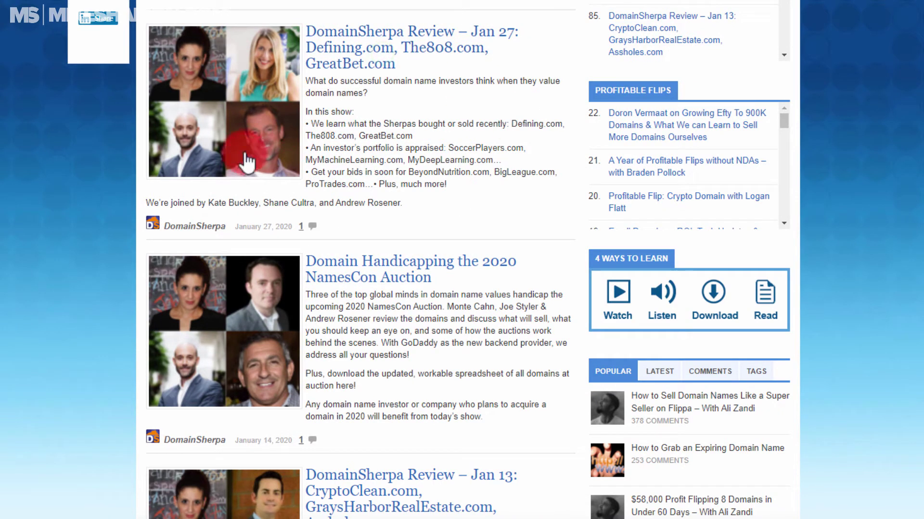
- Open the Jan 27 DomainSherpa Review and examine its video, audio download and list of auction domains
left_click(338, 126)
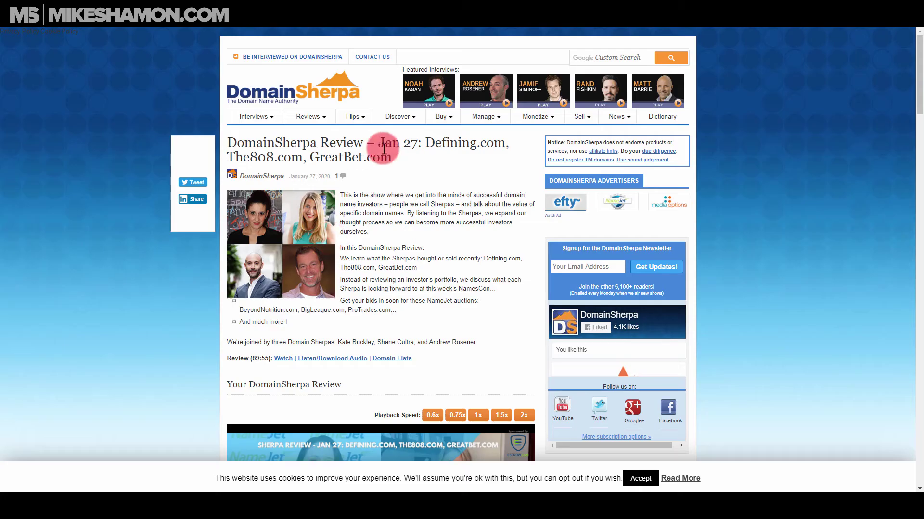
scroll(316, 275, "down", 3)
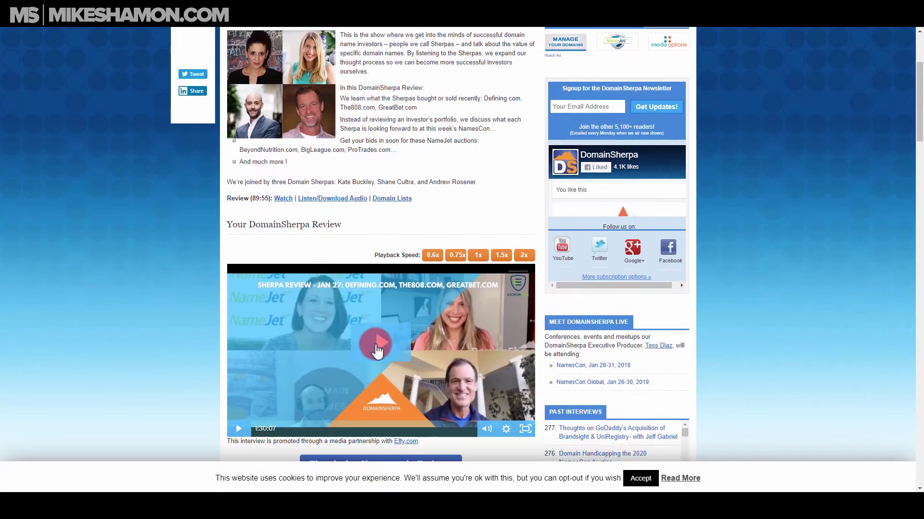
scroll(337, 270, "down", 3)
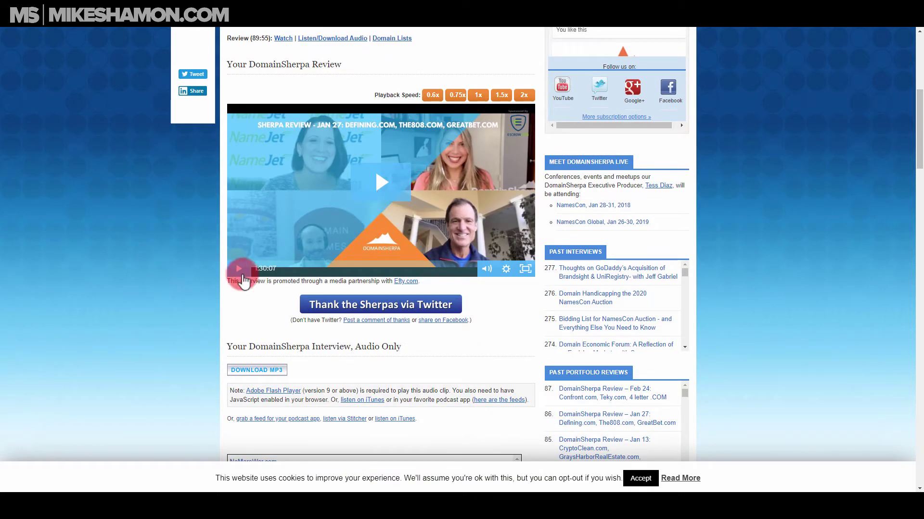
scroll(234, 230, "down", 3)
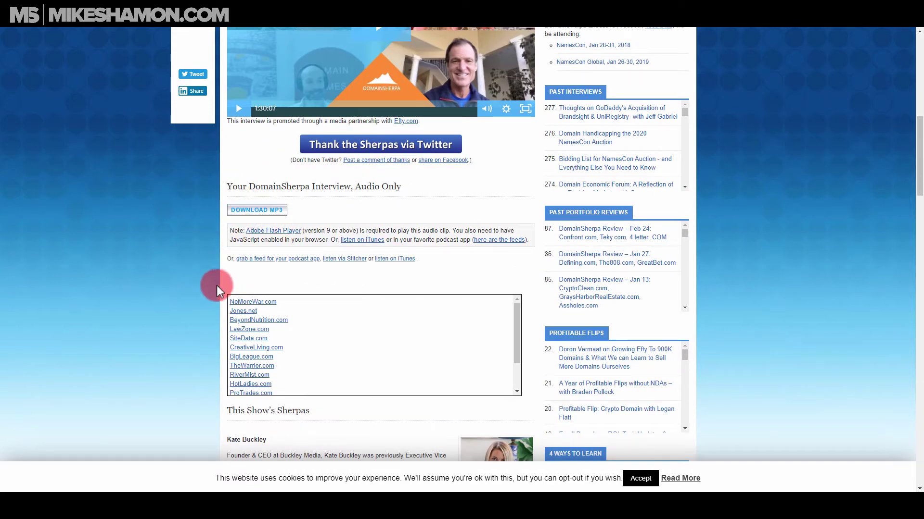
mouse_move(521, 319)
left_mouse_down()
mouse_move(509, 348)
mouse_move(504, 317)
left_mouse_up()
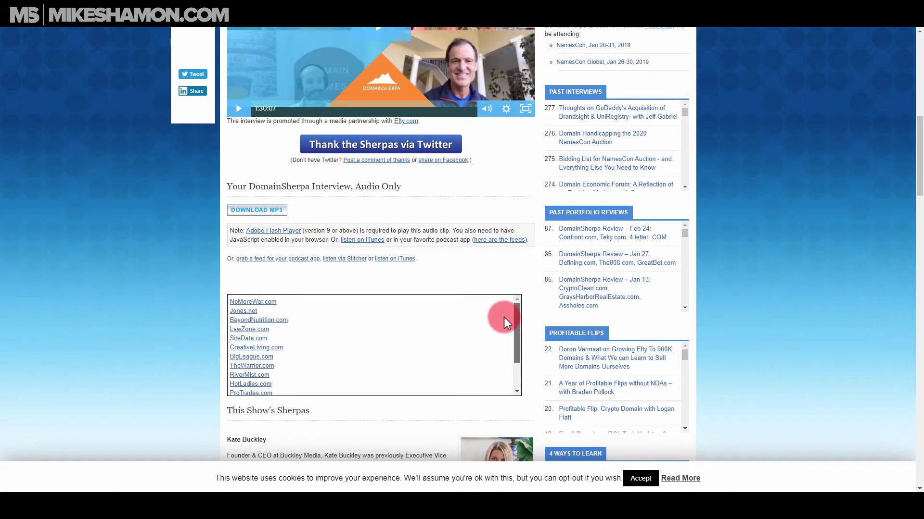
- Look through the Jan 27 review page again, covering its video, audio download, auction domain list and sherpa profiles
scroll(523, 317, "down", 2)
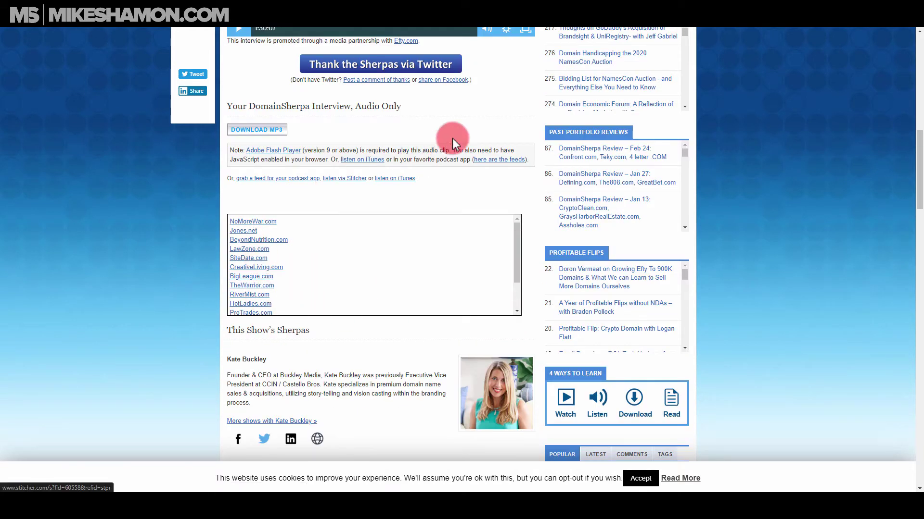
scroll(445, 149, "up", 6)
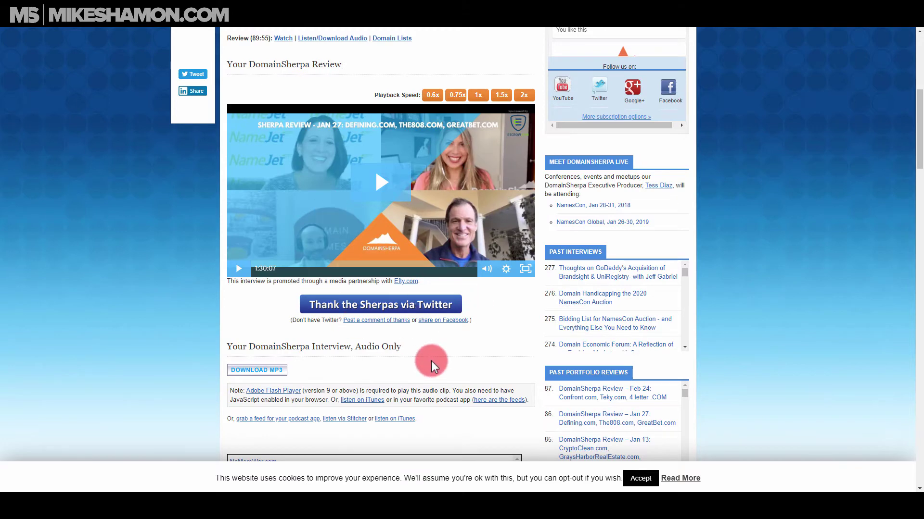
scroll(431, 360, "down", 4)
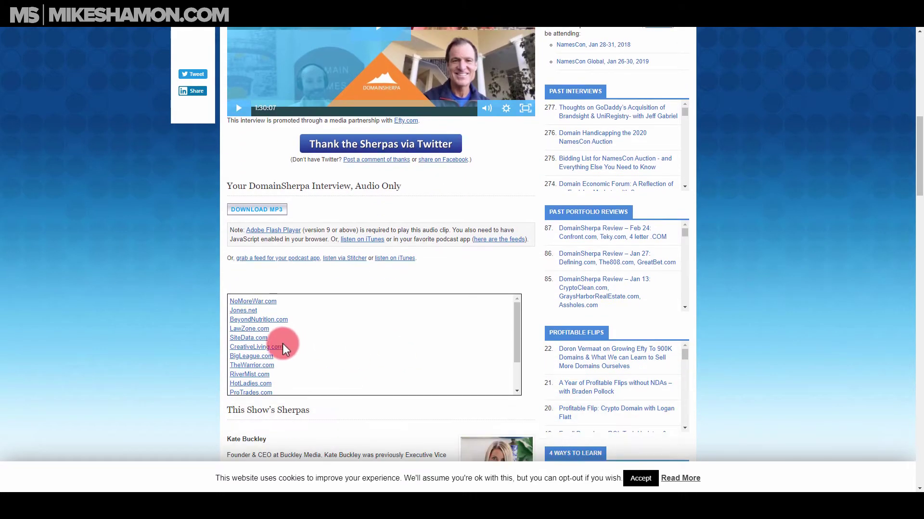
scroll(402, 343, "down", 2)
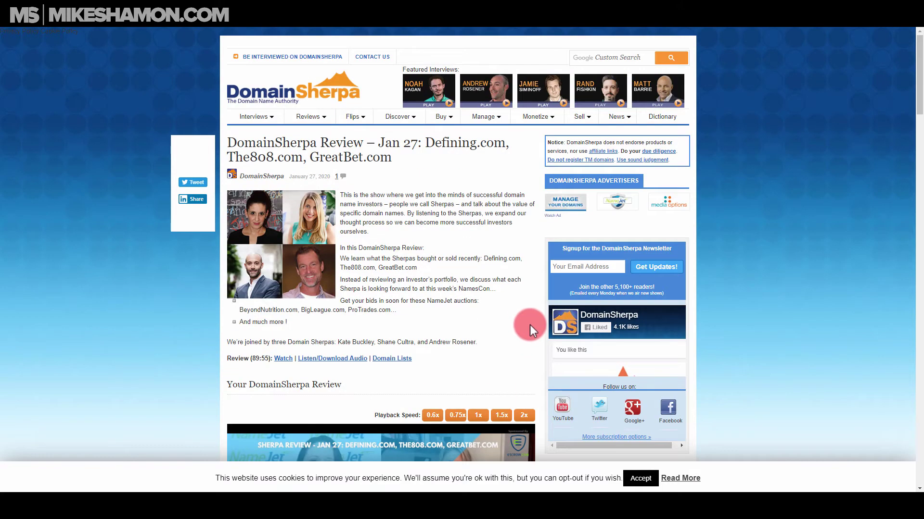
scroll(529, 327, "down", 5)
scroll(529, 330, "down", 4)
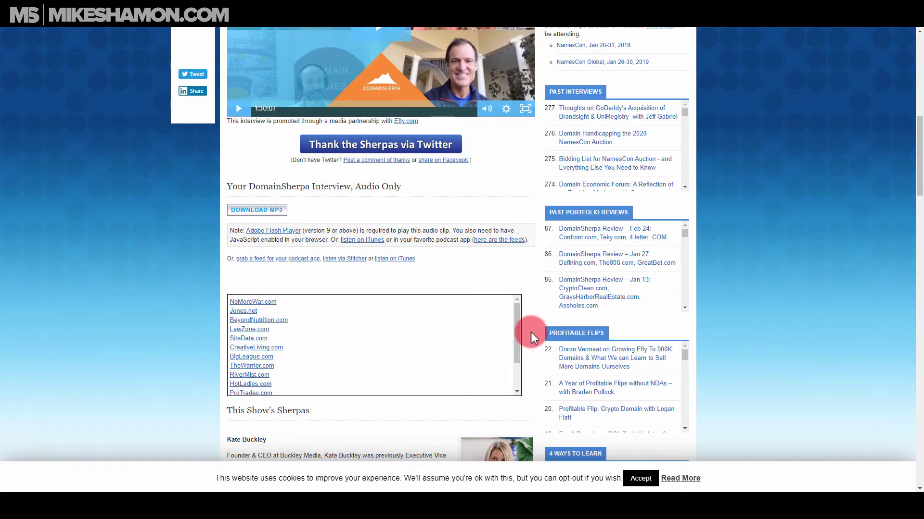
scroll(530, 336, "down", 1)
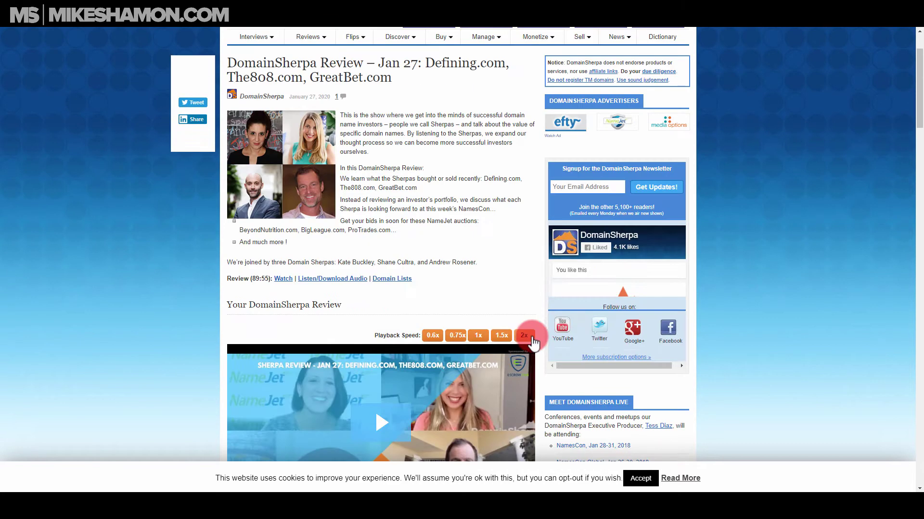
scroll(540, 334, "up", 2)
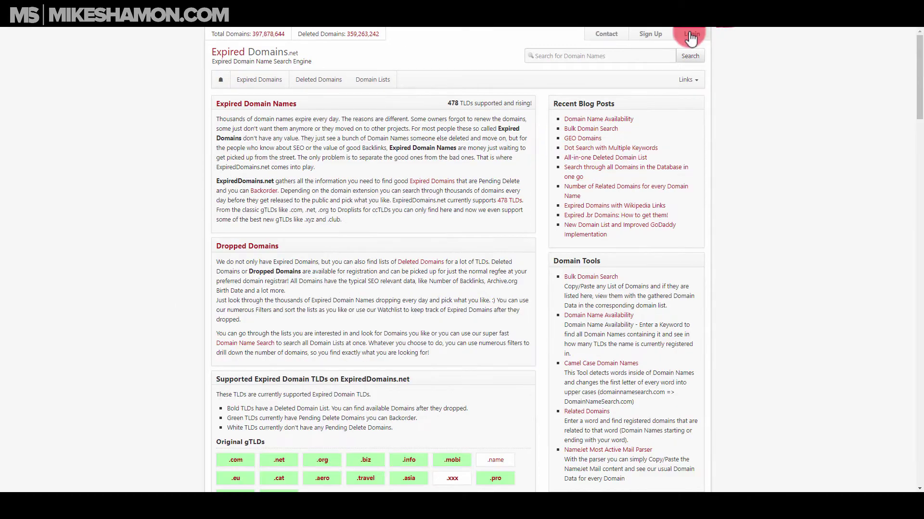
- Log in to ExpiredDomains.net with the prefilled credentials and open the Deleted .com Domains list
left_click(691, 36)
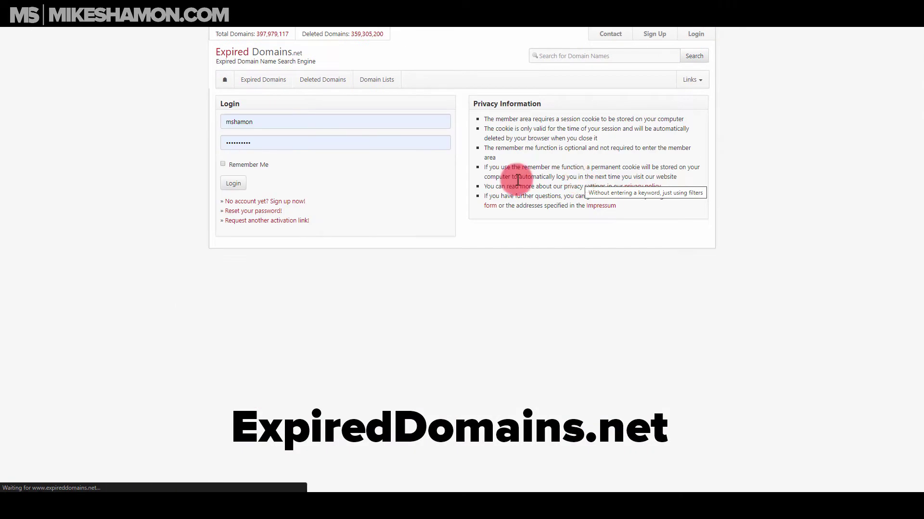
left_click(242, 182)
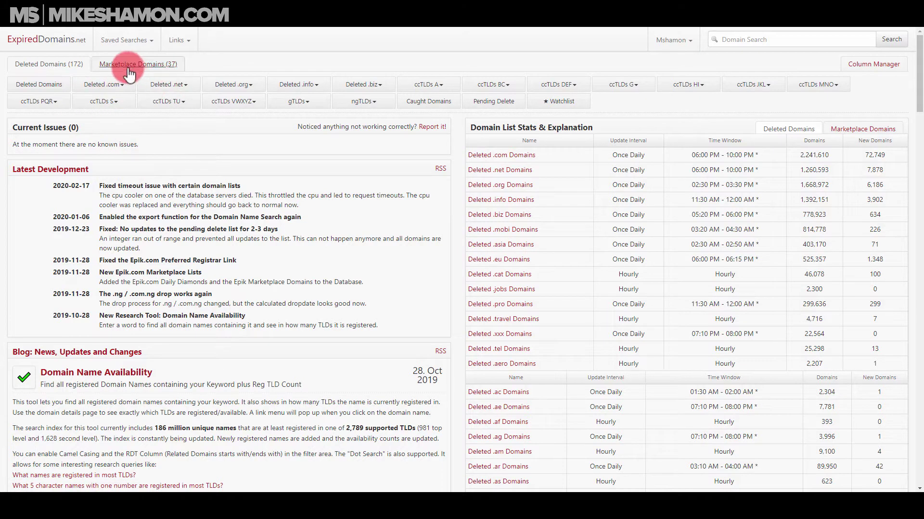
left_click(120, 91)
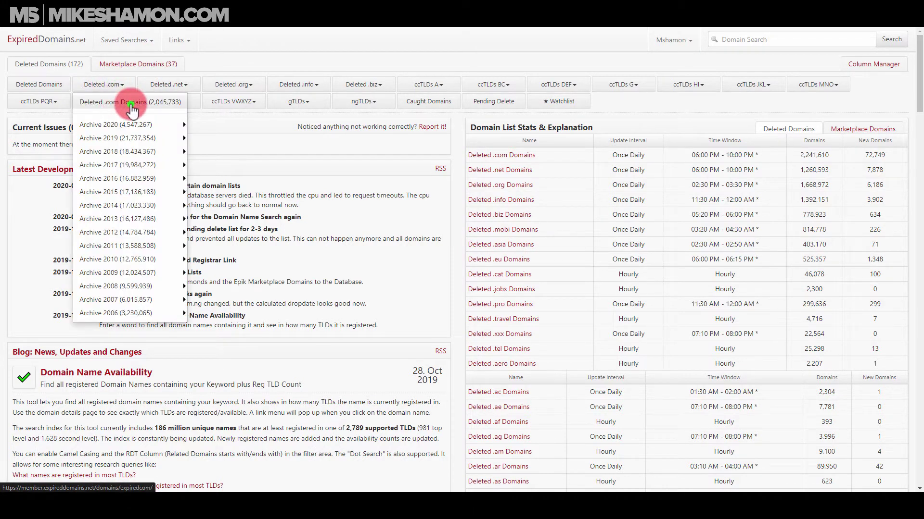
left_click(130, 105)
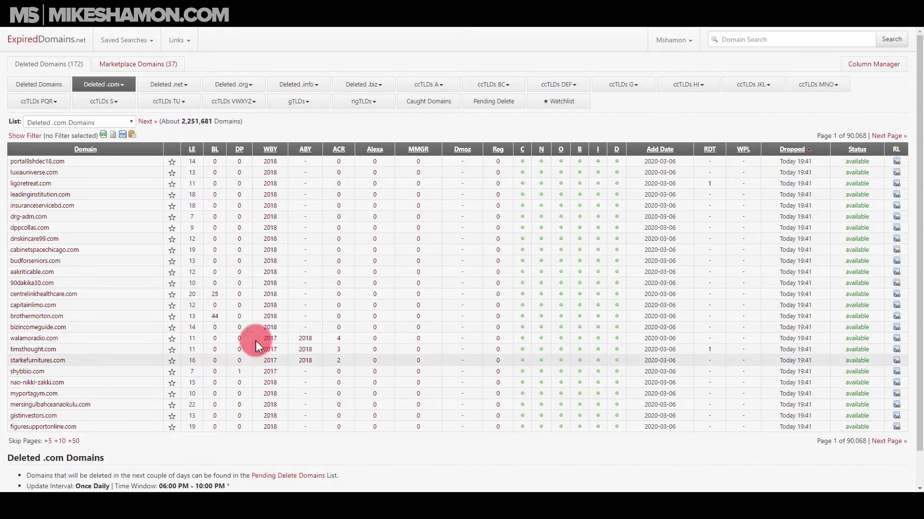
- Show the filter options for the deleted .com domains and examine the unfiltered list
left_click(20, 137)
scroll(367, 222, "down", 6)
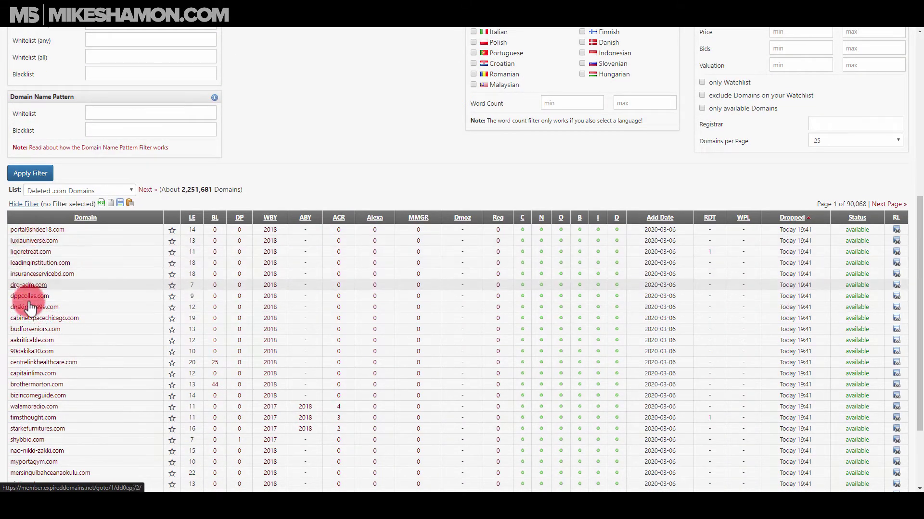
scroll(99, 355, "down", 3)
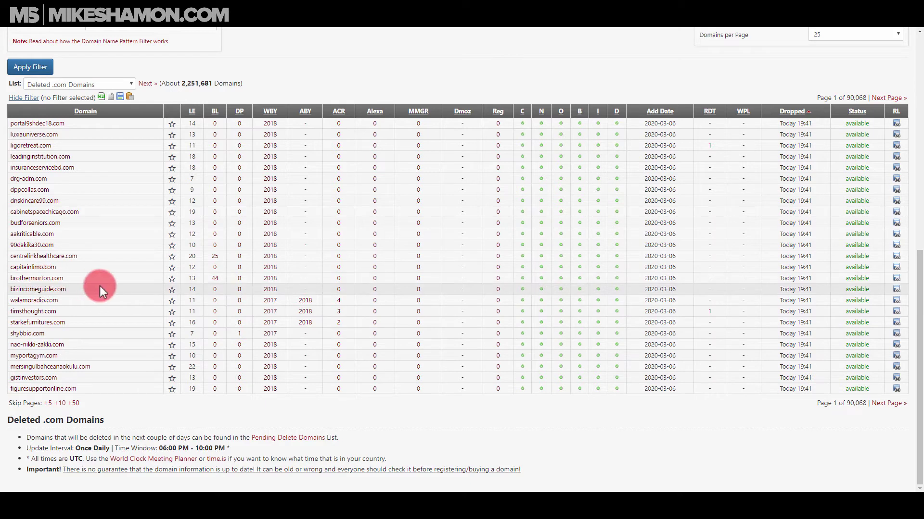
scroll(97, 286, "up", 1)
scroll(97, 286, "up", 2)
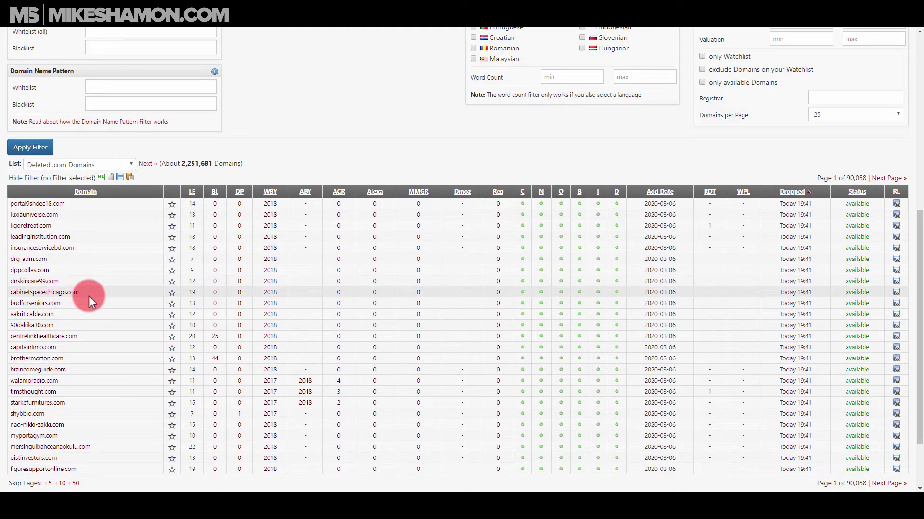
scroll(87, 296, "up", 3)
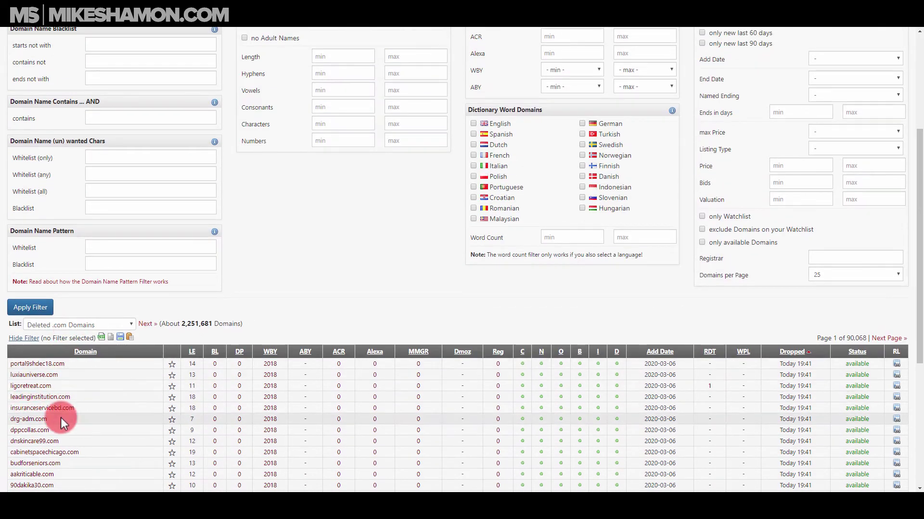
scroll(79, 420, "up", 4)
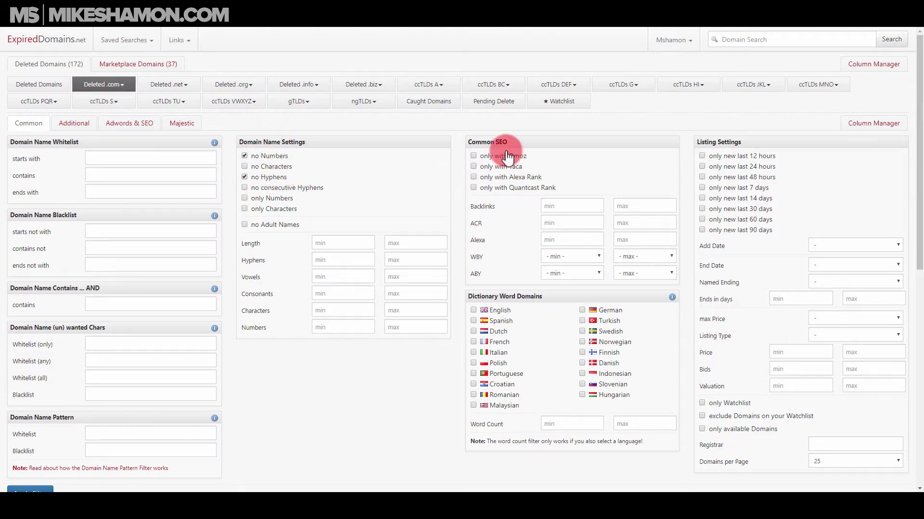
- Filter the deleted .com domains to no numbers, no hyphens, English dictionary words and only new in the last 24 hours
left_click(502, 313)
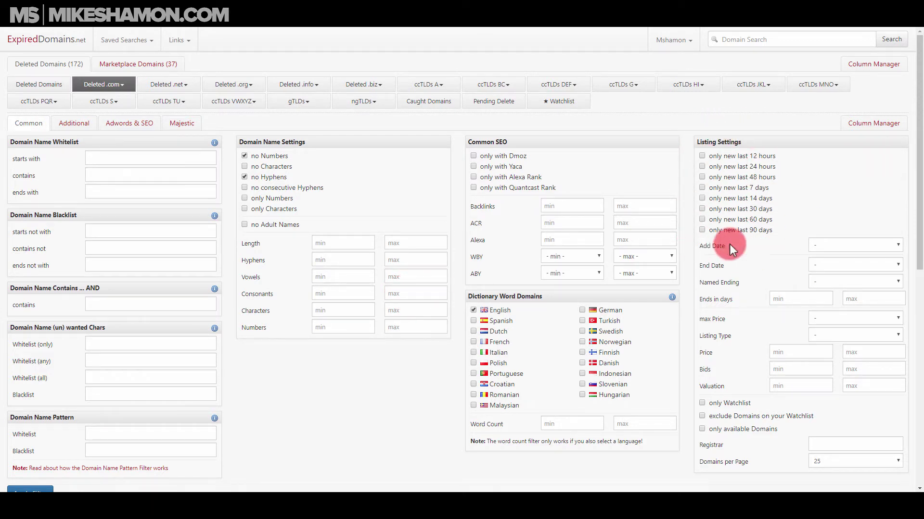
left_click(702, 167)
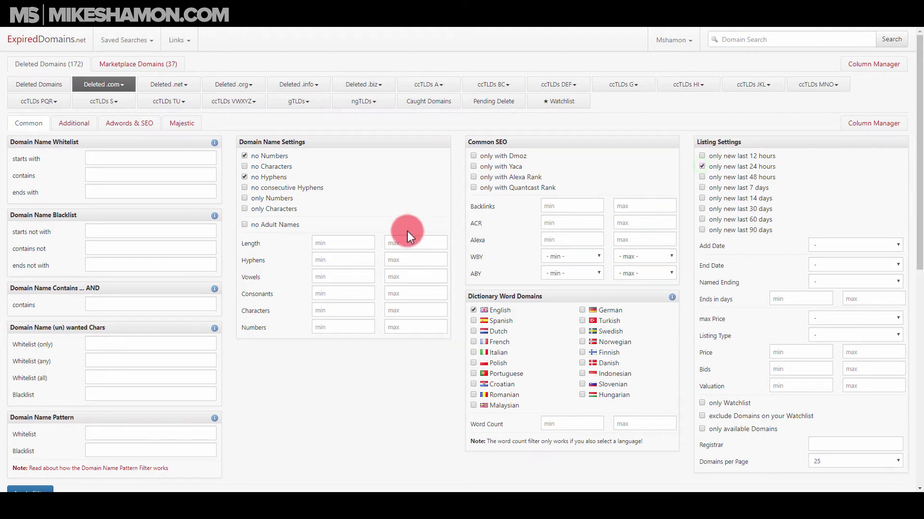
scroll(407, 231, "down", 2)
scroll(400, 224, "down", 2)
left_click(29, 333)
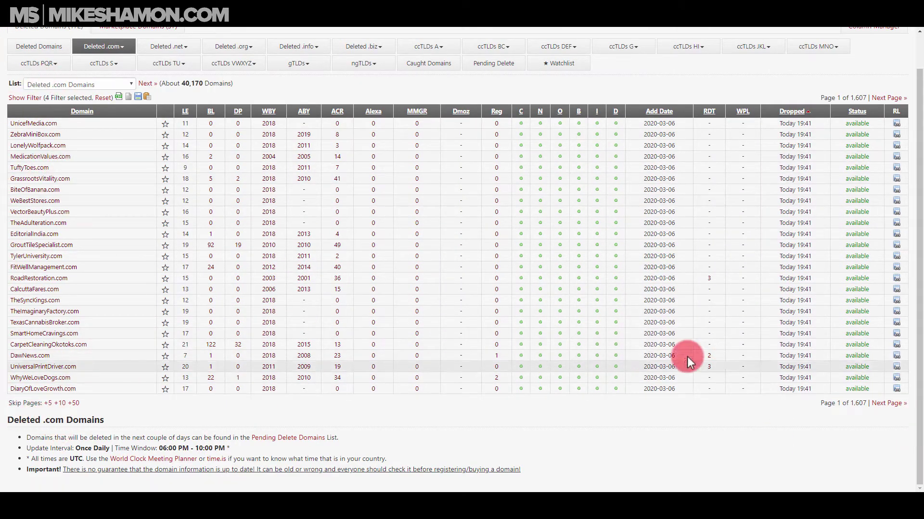
- Set the filter's domains per page to 100 and reapply it
left_click(20, 97)
scroll(775, 340, "down", 2)
left_click(839, 343)
left_click(835, 381)
left_click(30, 376)
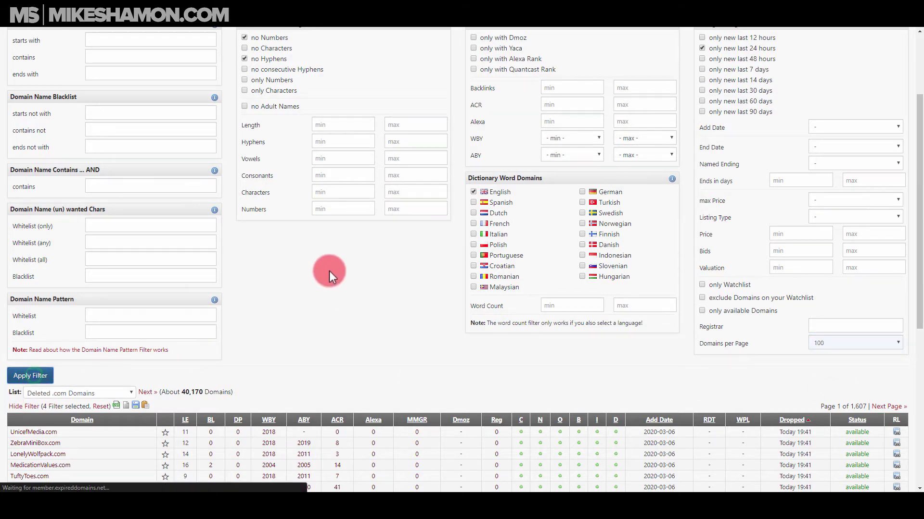
- Sort the filtered domains by archive birth year (ABY) and look over the oldest ones
scroll(137, 212, "down", 3)
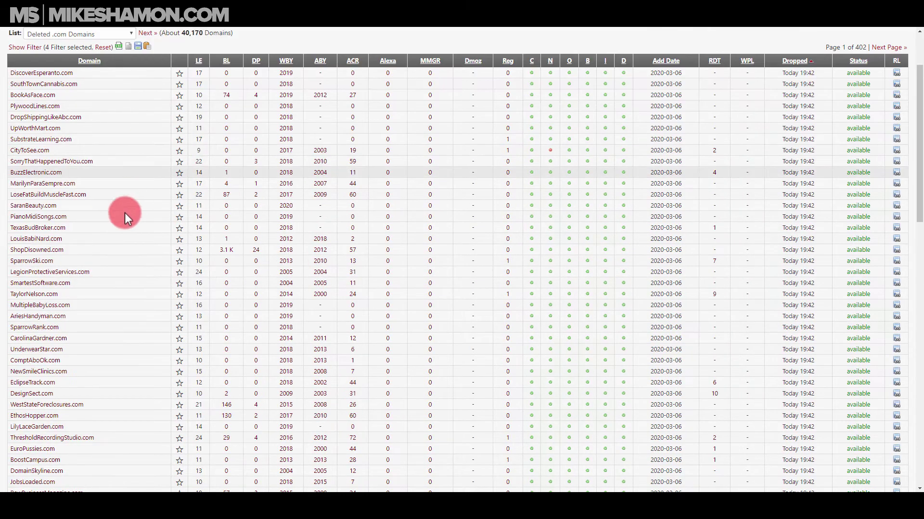
left_click(320, 61)
scroll(85, 96, "down", 2)
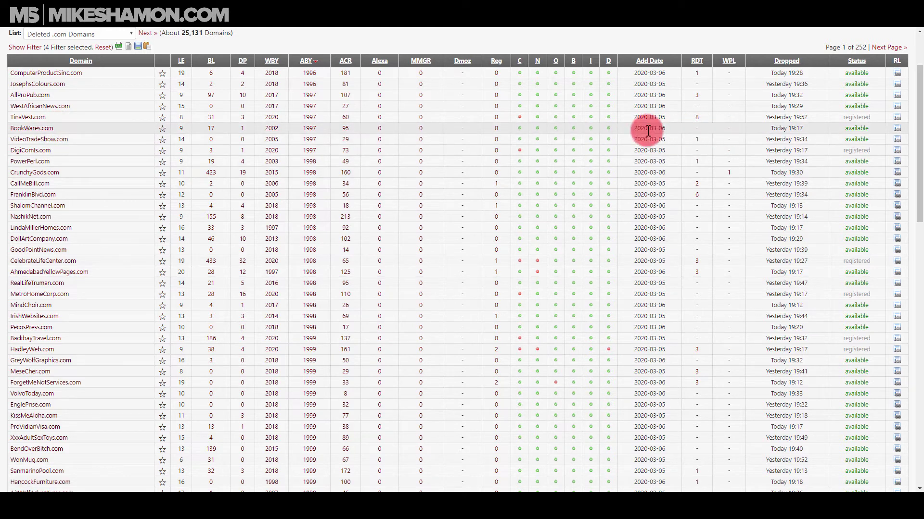
- Copy the domain name BookWares.com from the list and open EstiBot in a new tab
left_click_drag(60, 127, 10, 128)
key("ctrl+c")
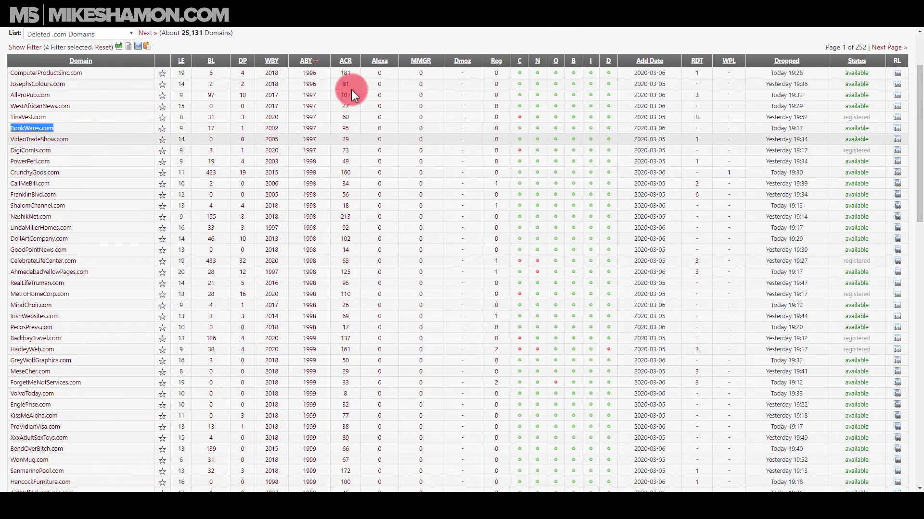
key("ctrl+t")
key("ctrl+v")
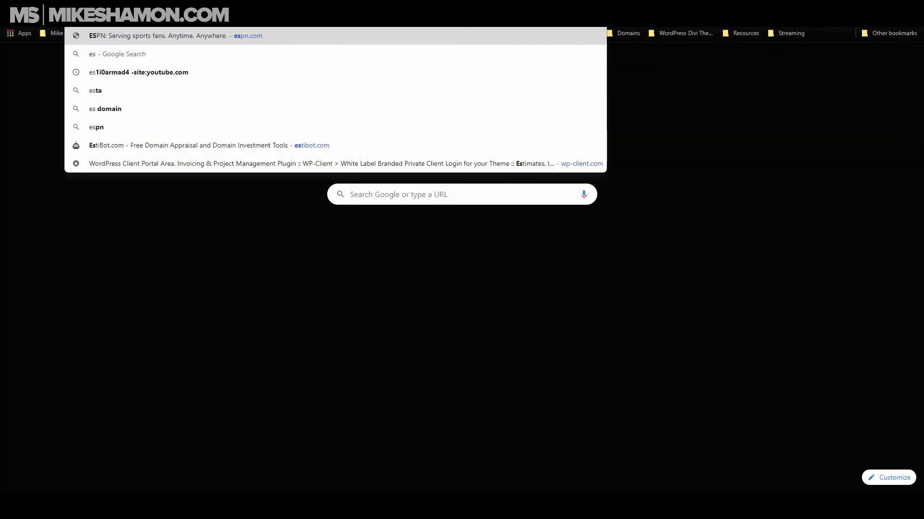
key("Return")
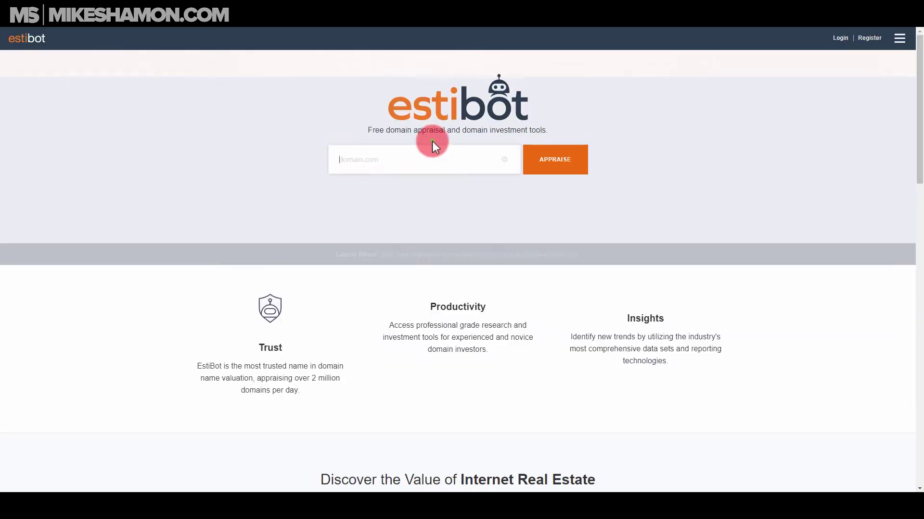
- Appraise bookwares.com on EstiBot and review its value, extension availability, comparable sales and analytics
left_click(428, 166)
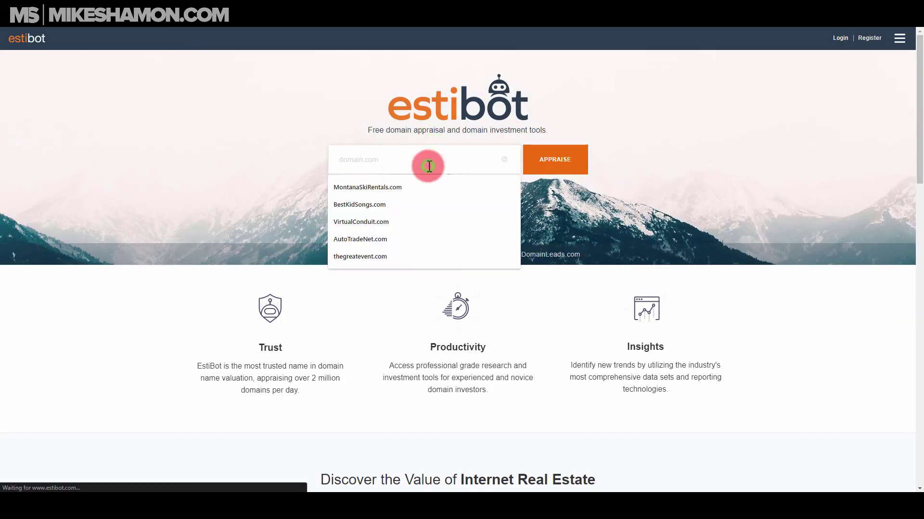
key("ctrl+v")
left_click(576, 160)
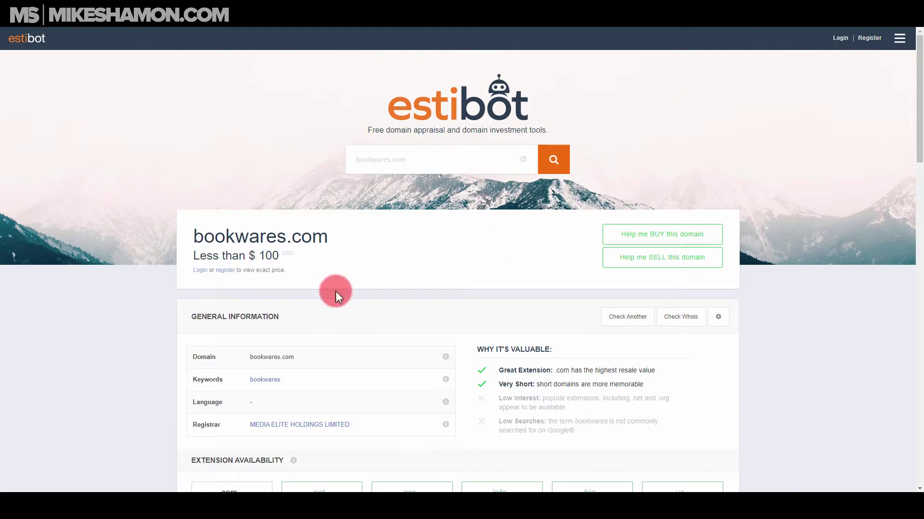
scroll(340, 291, "down", 3)
scroll(404, 230, "down", 3)
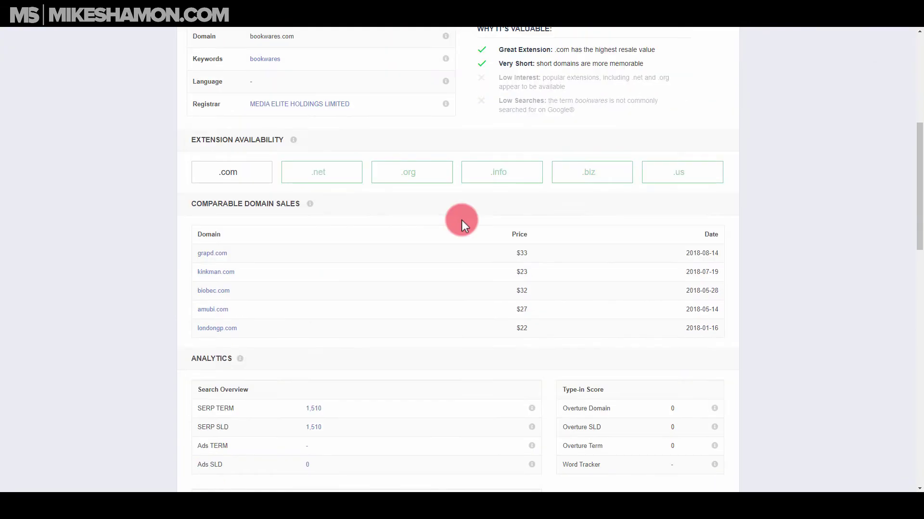
scroll(449, 298, "down", 10)
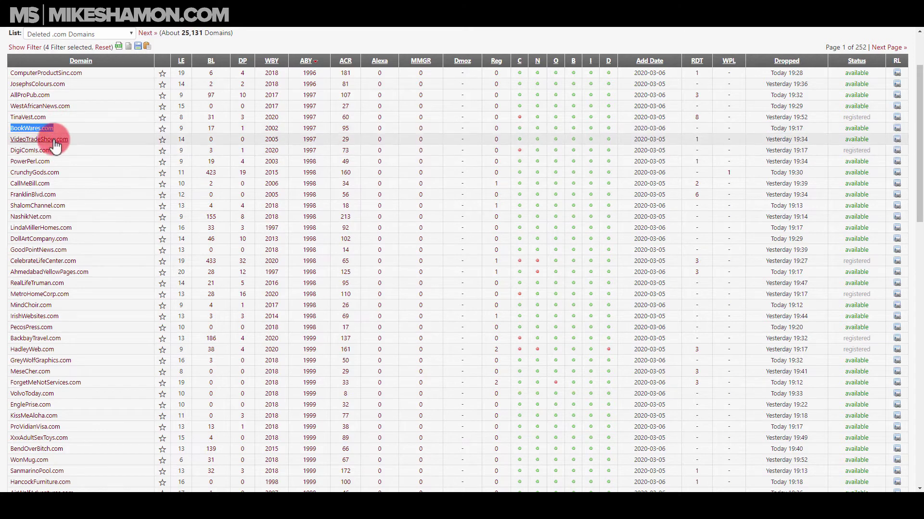
- Return to the ExpiredDomains.net list and browse the ABY-sorted domains, comparing their backlinks, age and availability
scroll(51, 189, "down", 3)
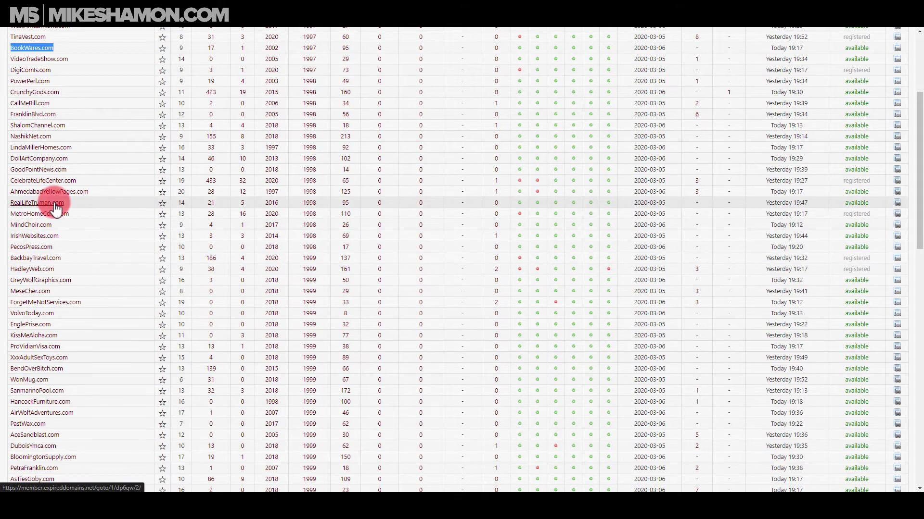
scroll(24, 253, "down", 1)
scroll(50, 264, "down", 11)
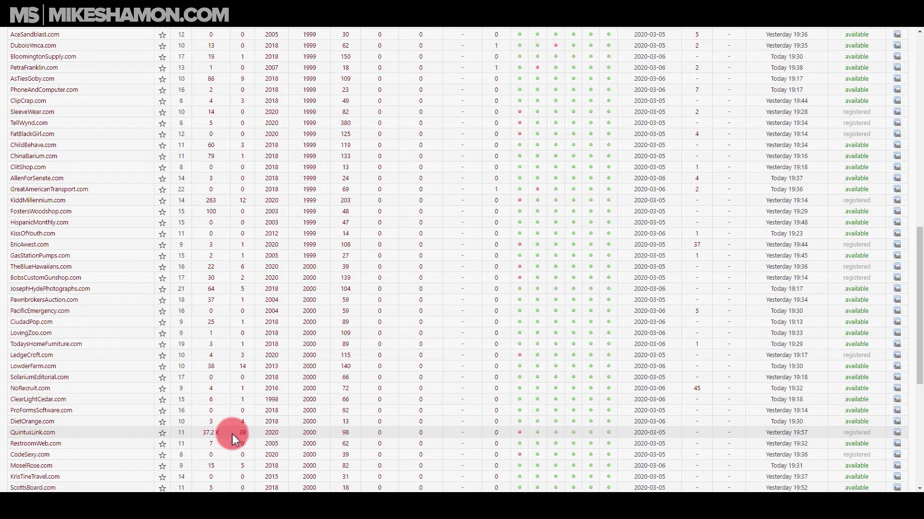
scroll(239, 347, "up", 15)
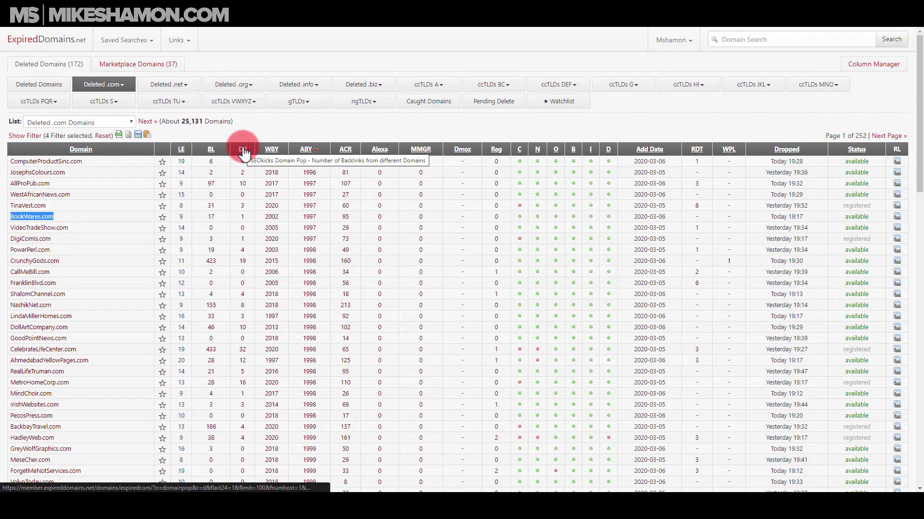
- Sort the deleted .com domains by name length, shortest first, and look over the shortest names
left_click(183, 155)
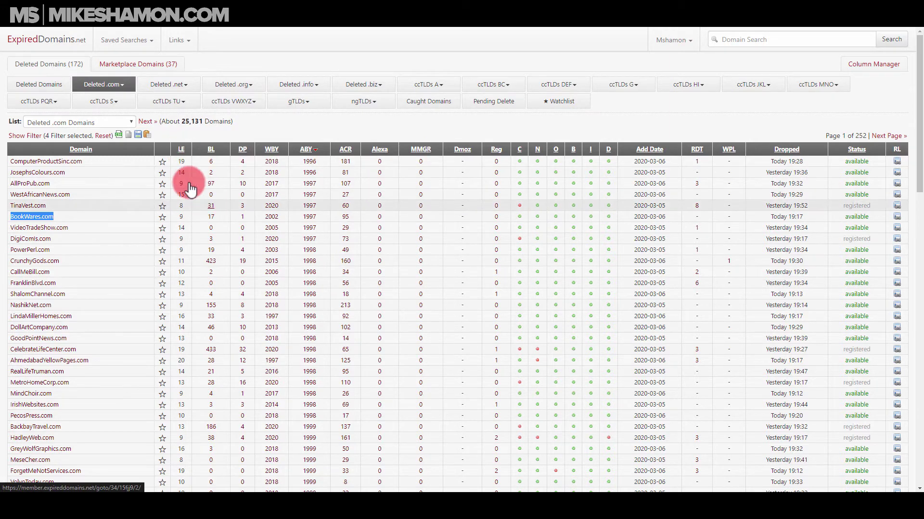
scroll(52, 165, "down", 2)
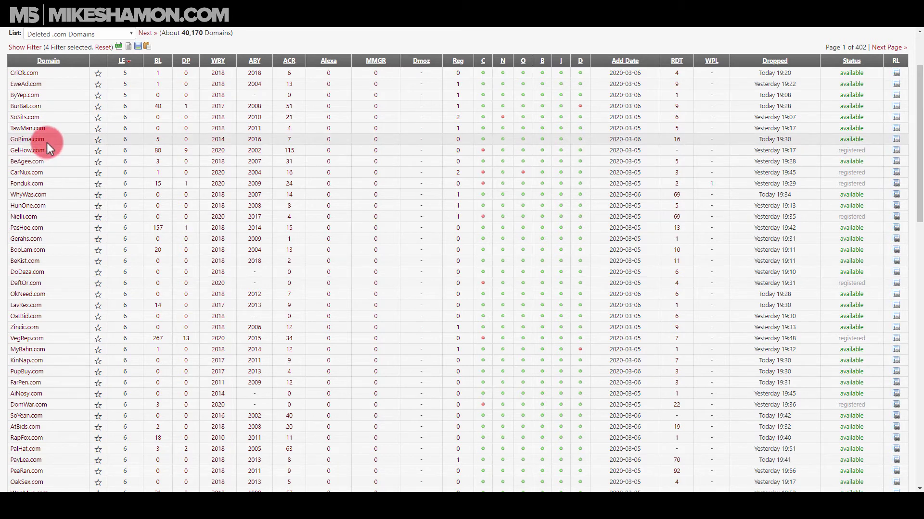
scroll(45, 142, "up", 2)
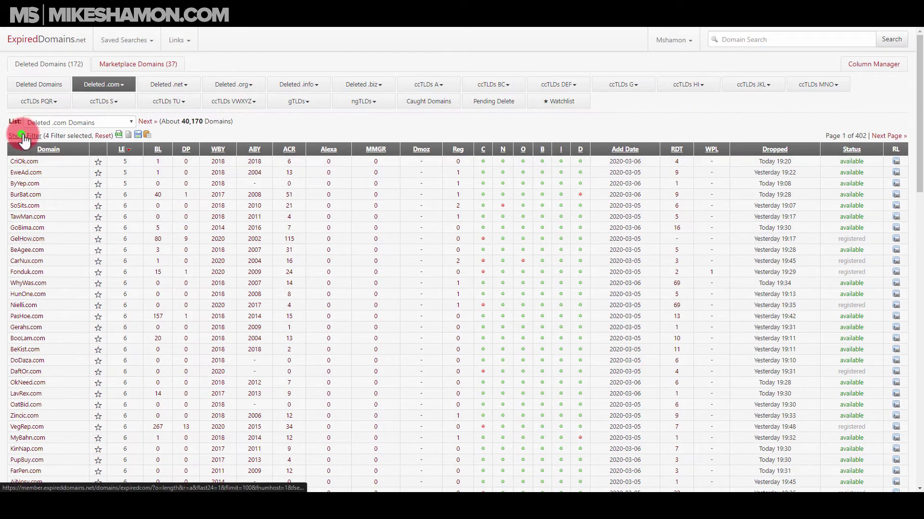
- Limit the deleted .com domains to a maximum name length of 15 characters and apply the filter
left_click(23, 137)
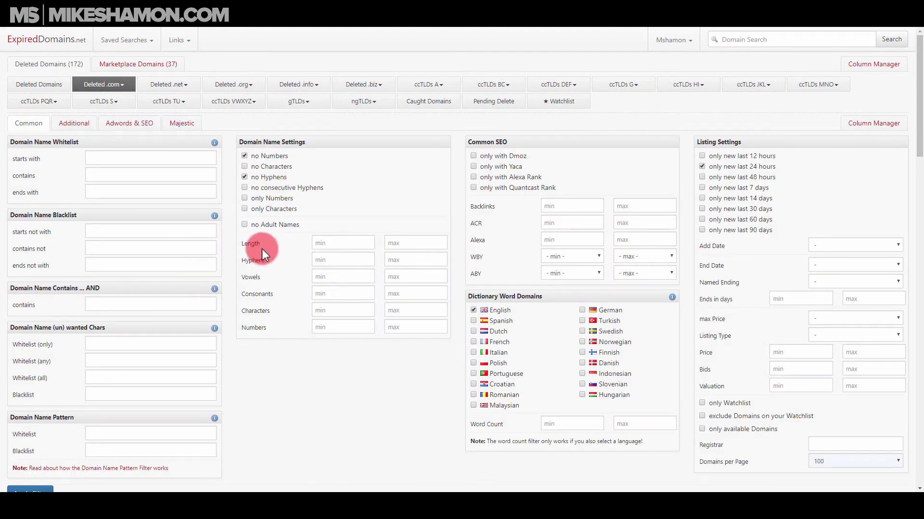
left_click(331, 244)
left_click(413, 245)
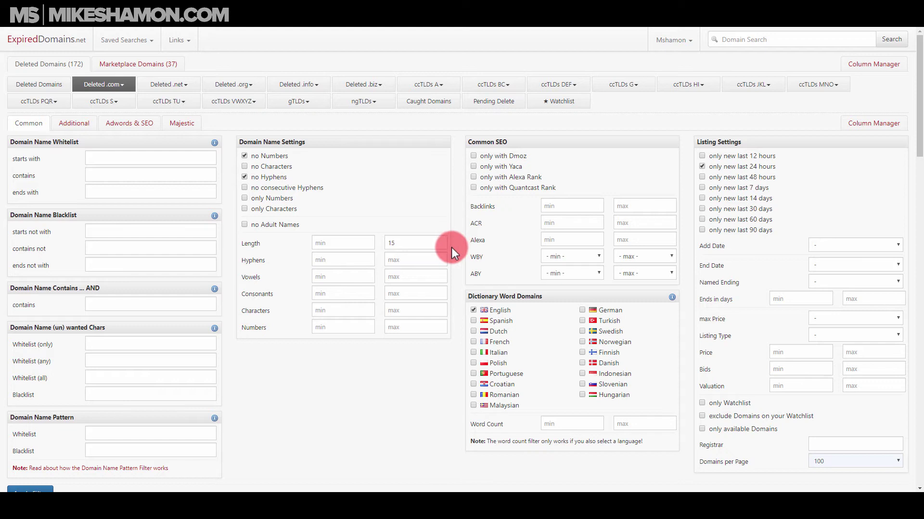
double_click(415, 244)
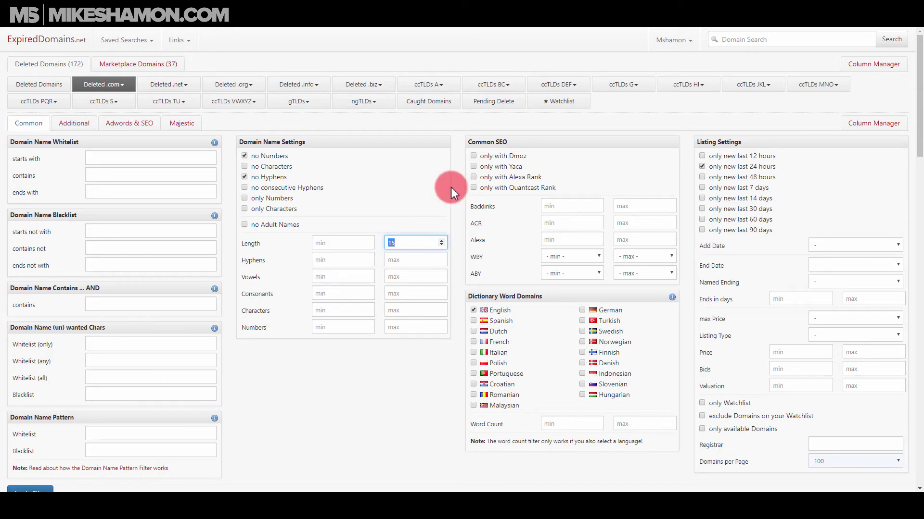
scroll(175, 336, "down", 3)
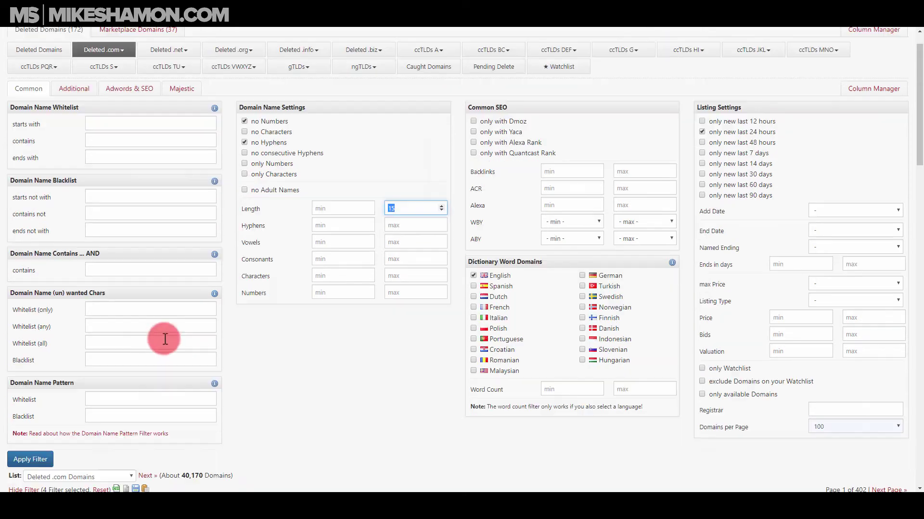
left_click(27, 334)
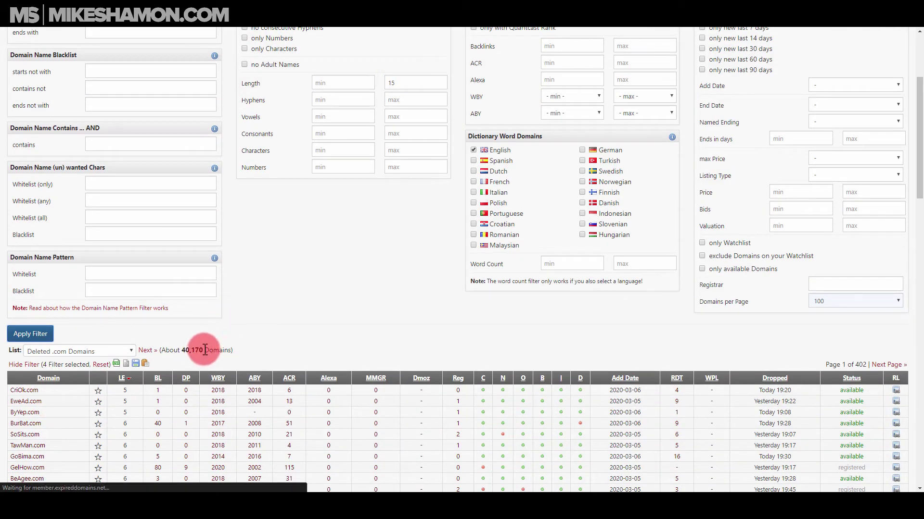
- Sort the filtered domains by WBY, oldest first, and look over their age and availability status
scroll(178, 151, "down", 2)
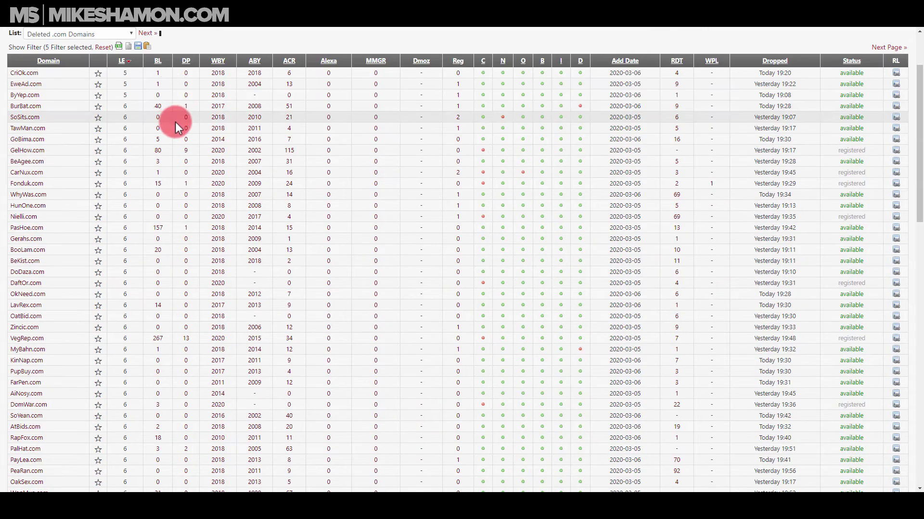
scroll(168, 154, "up", 2)
double_click(191, 121)
left_click(251, 129)
left_click(215, 150)
scroll(198, 232, "down", 2)
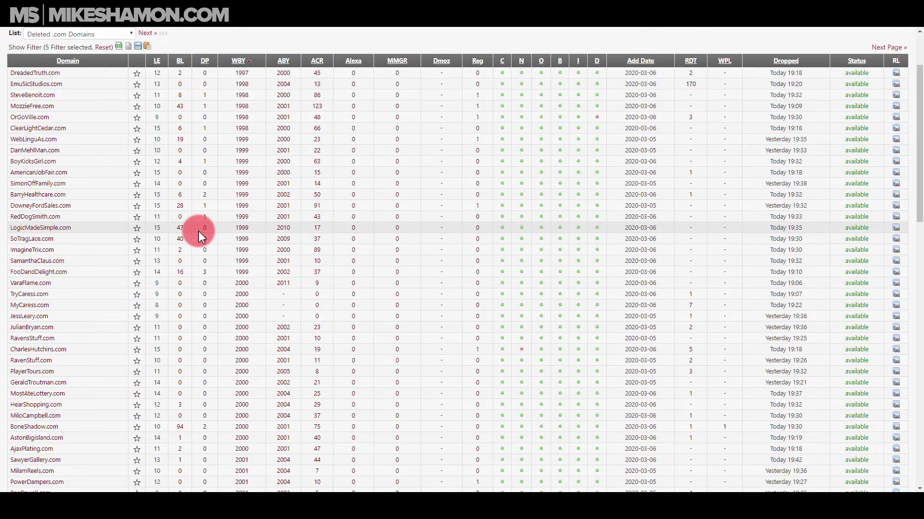
scroll(198, 230, "up", 2)
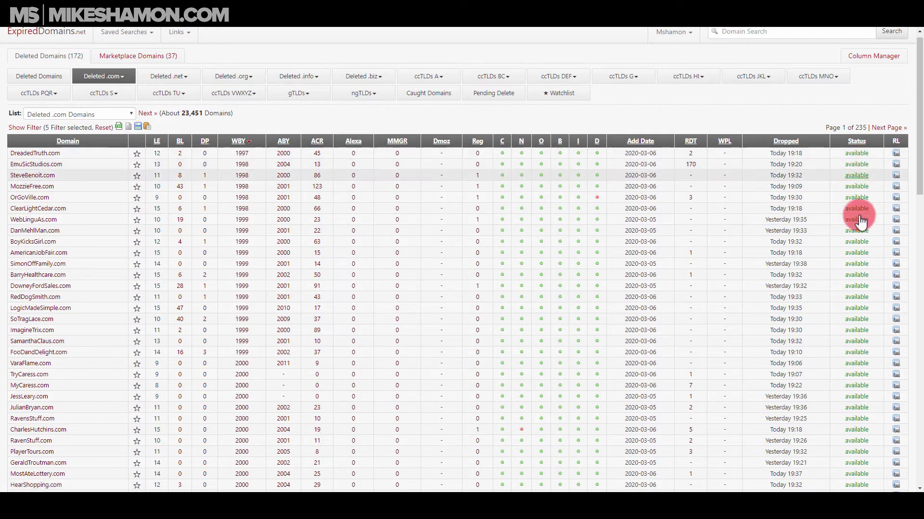
scroll(853, 291, "down", 2)
scroll(845, 305, "down", 5)
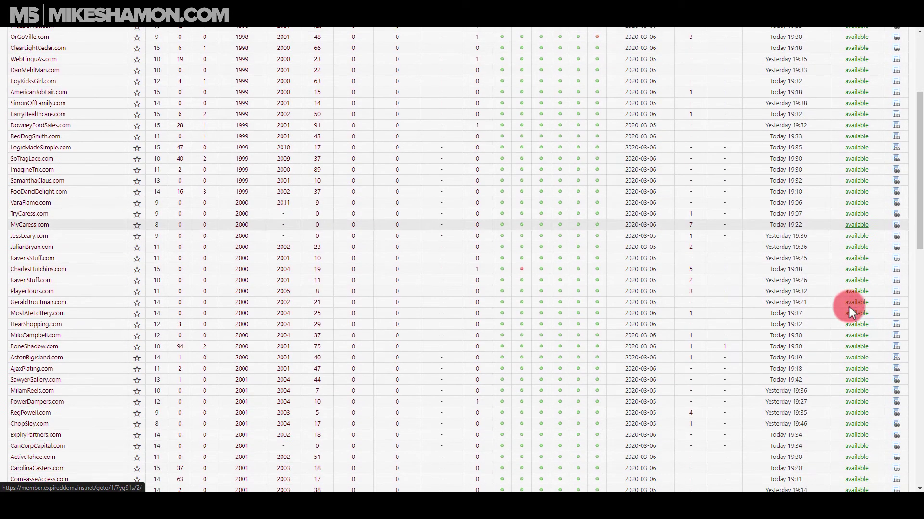
- Restrict the filter to only available domains and apply it to the list
scroll(175, 195, "up", 10)
left_click(6, 129)
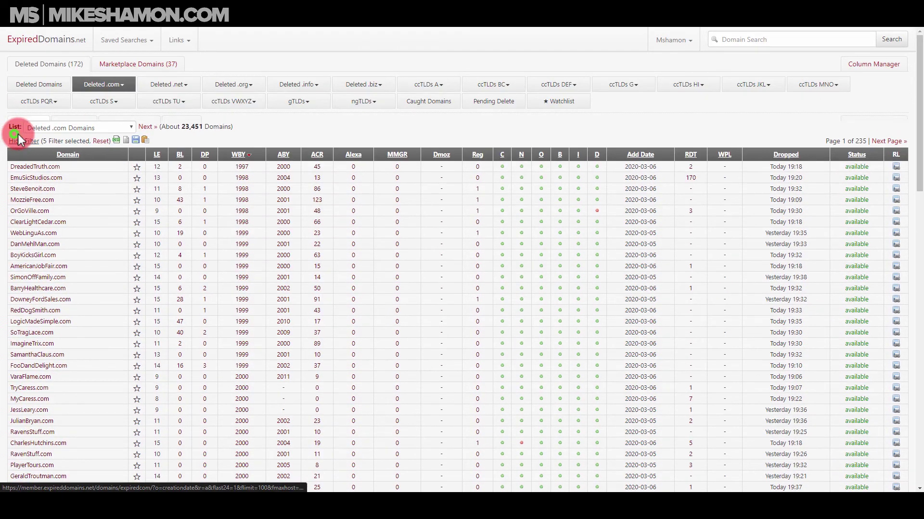
left_click(743, 251)
scroll(743, 251, "down", 2)
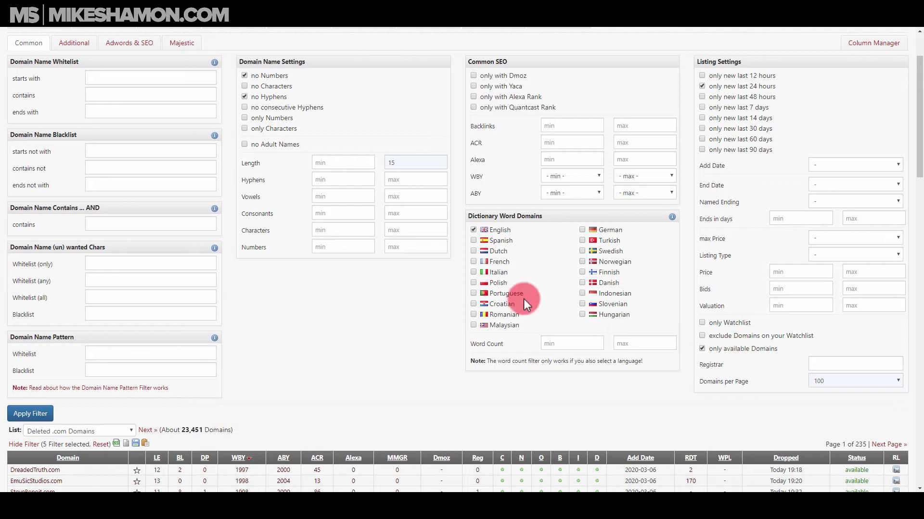
left_click(35, 421)
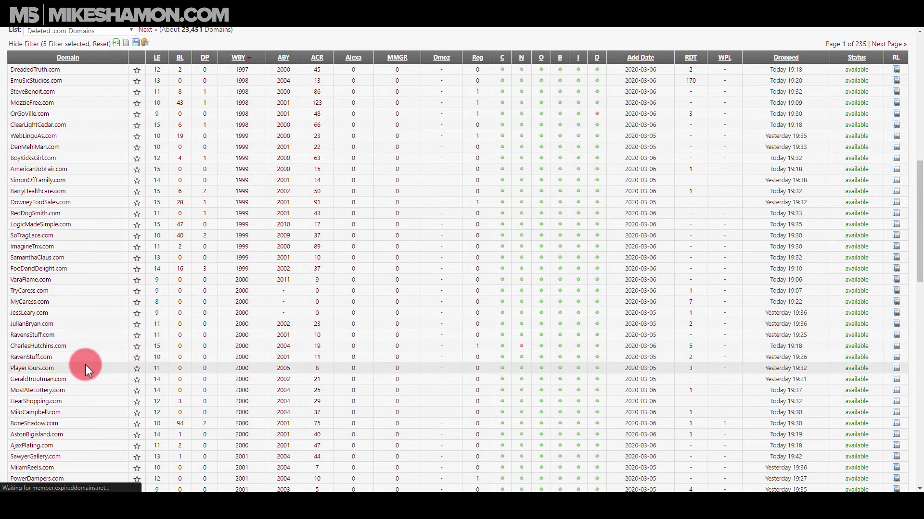
scroll(85, 364, "up", 8)
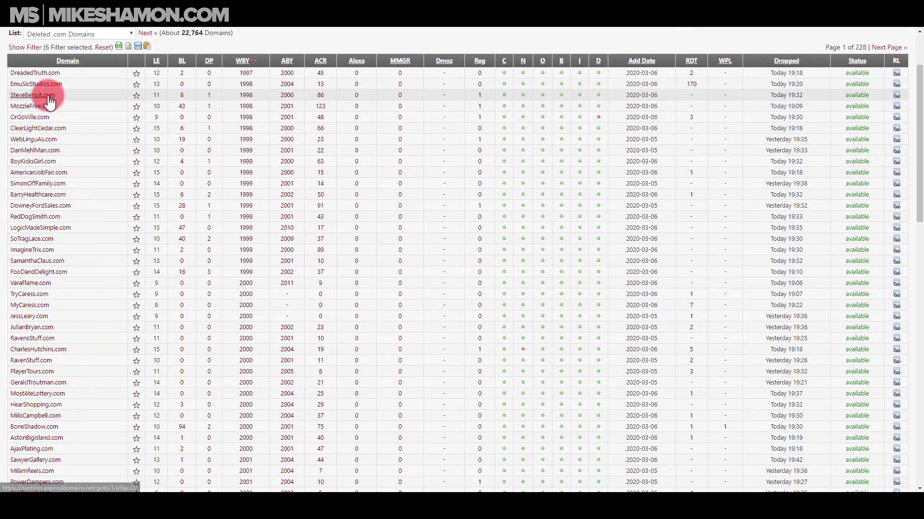
- Highlight the third listed domain and check its Whois creation date and what the WBY and ABY columns mean
left_click_drag(59, 96, 10, 94)
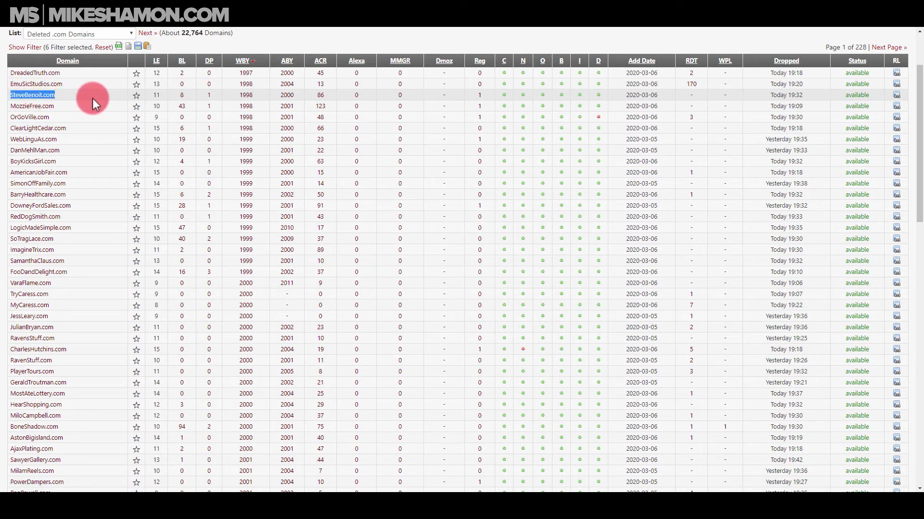
mouse_move(252, 102)
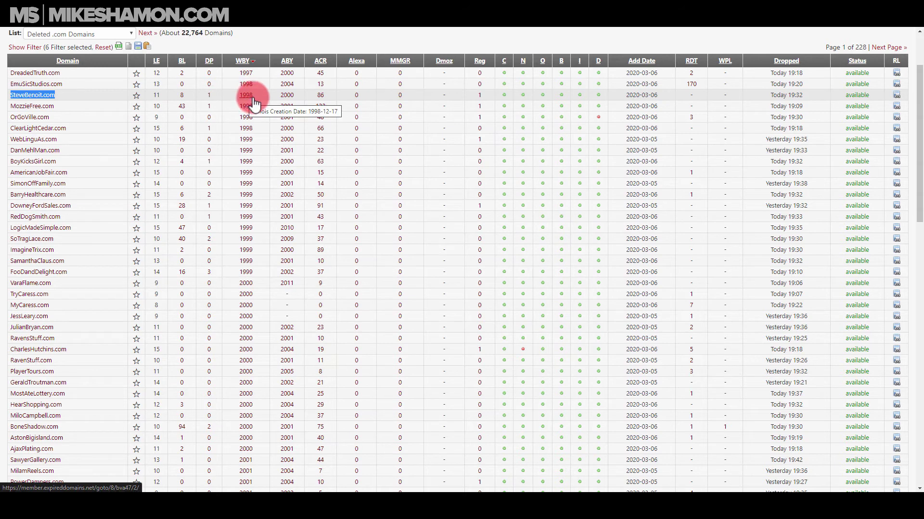
mouse_move(246, 68)
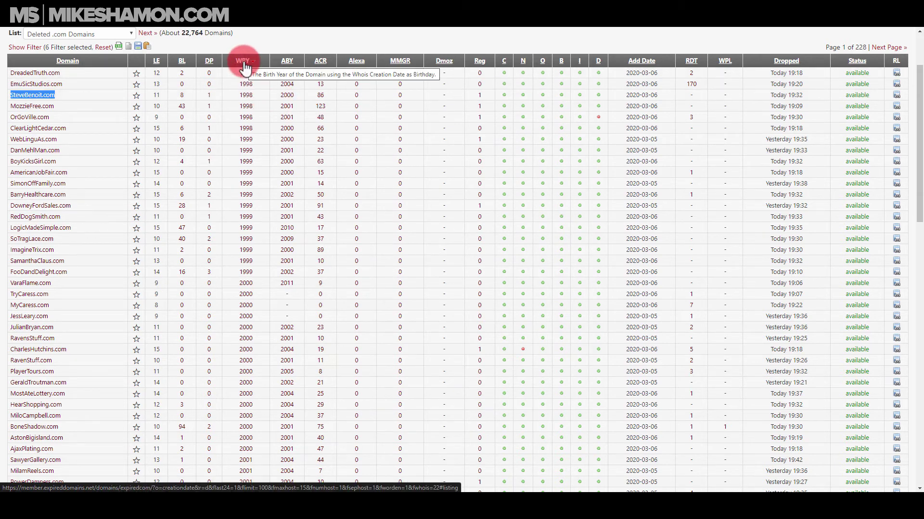
mouse_move(289, 66)
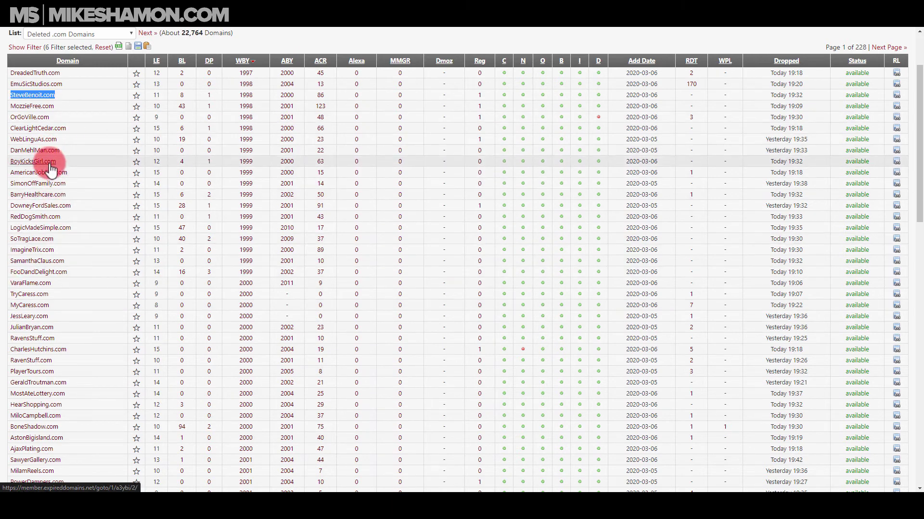
- Filter the list to domain names starting with "dr" and look over the matches
scroll(32, 223, "up", 1)
scroll(32, 222, "up", 2)
left_click(29, 121)
left_click(104, 158)
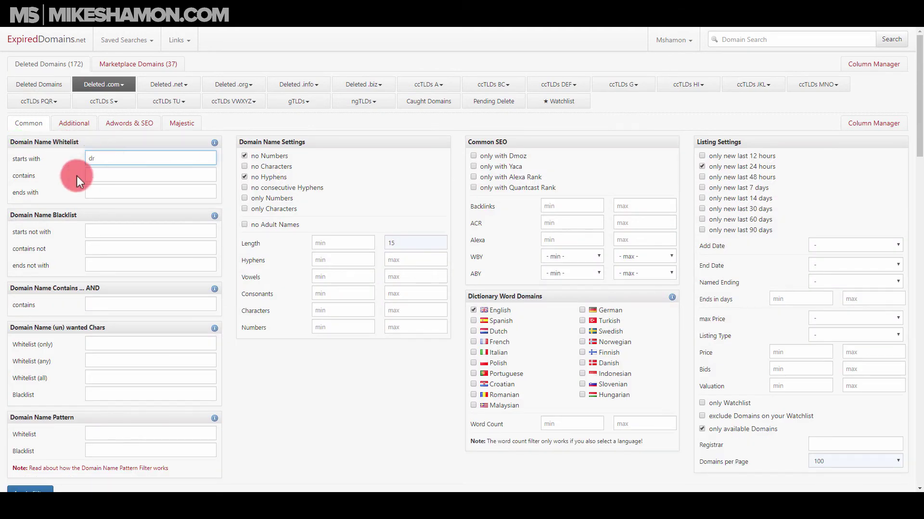
scroll(76, 174, "down", 2)
left_click(29, 414)
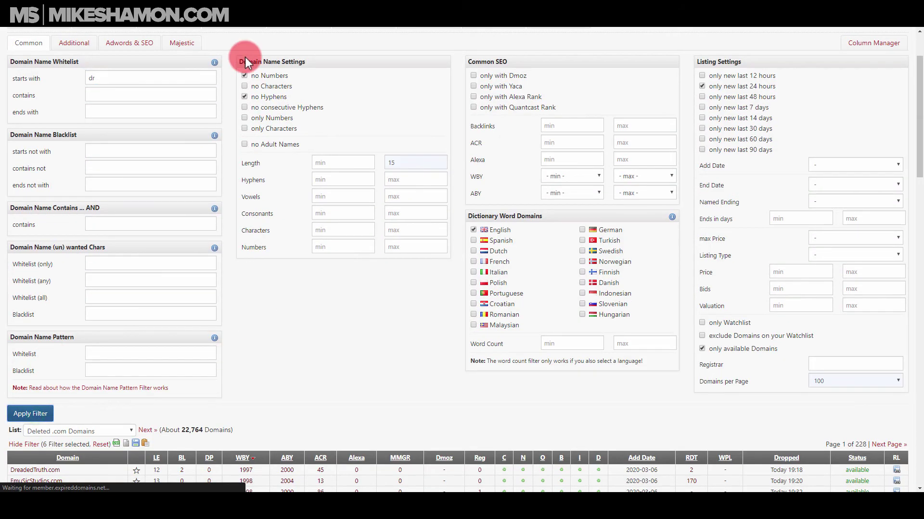
scroll(49, 164, "down", 2)
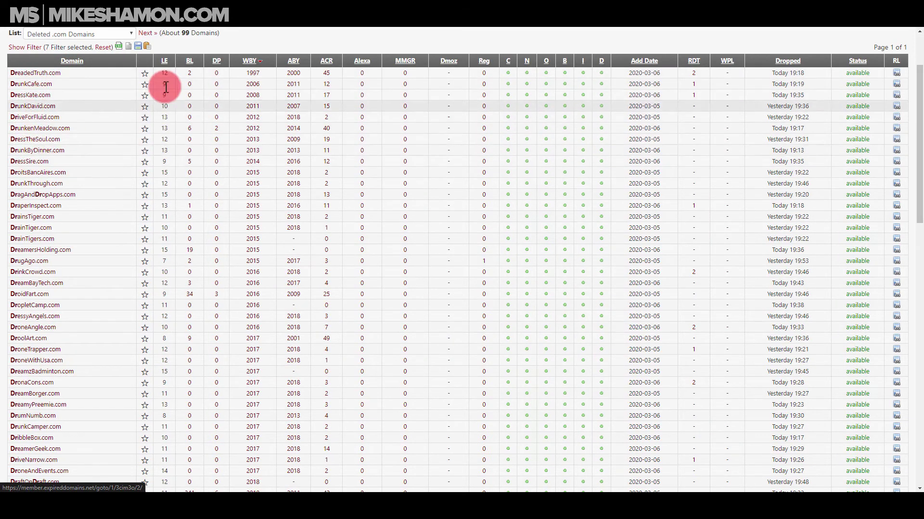
- Sort the domains starting with "dr" by name length, shortest first, and browse through the names
scroll(166, 86, "up", 2)
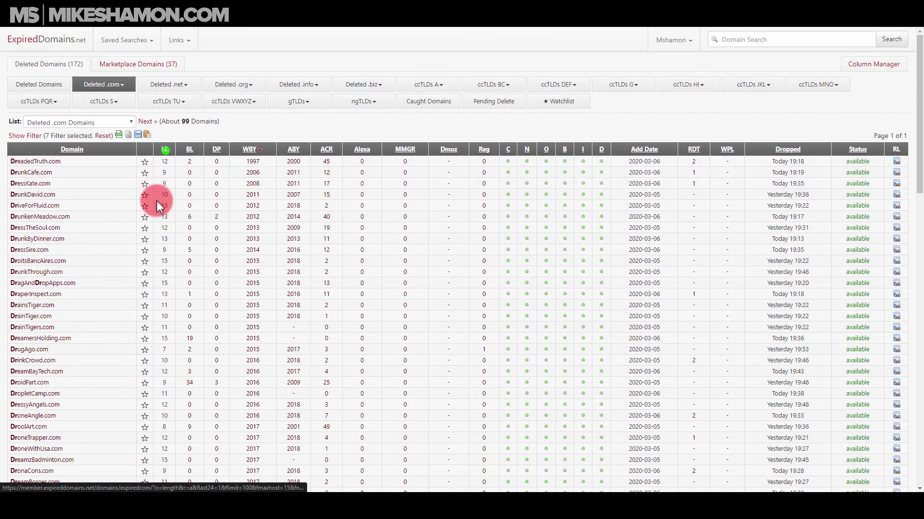
left_click(163, 149)
scroll(163, 147, "down", 2)
scroll(41, 182, "down", 3)
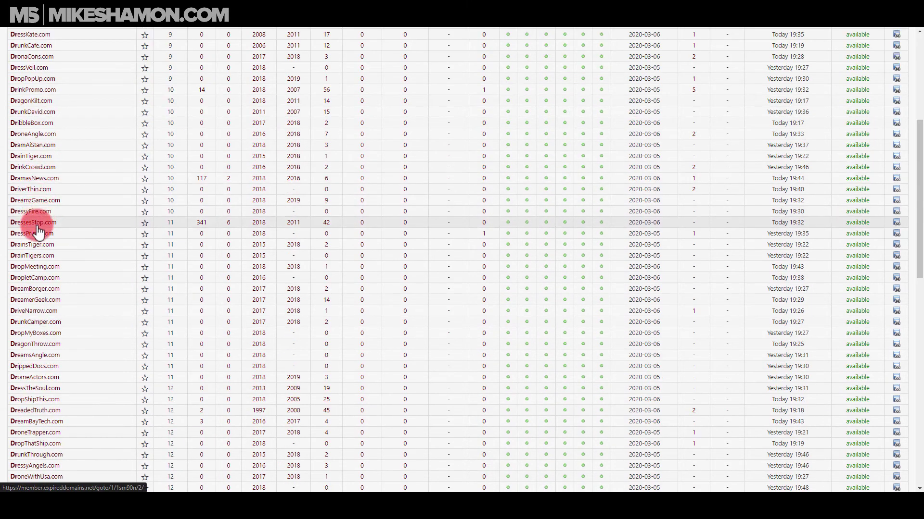
scroll(35, 243, "down", 2)
scroll(30, 255, "down", 2)
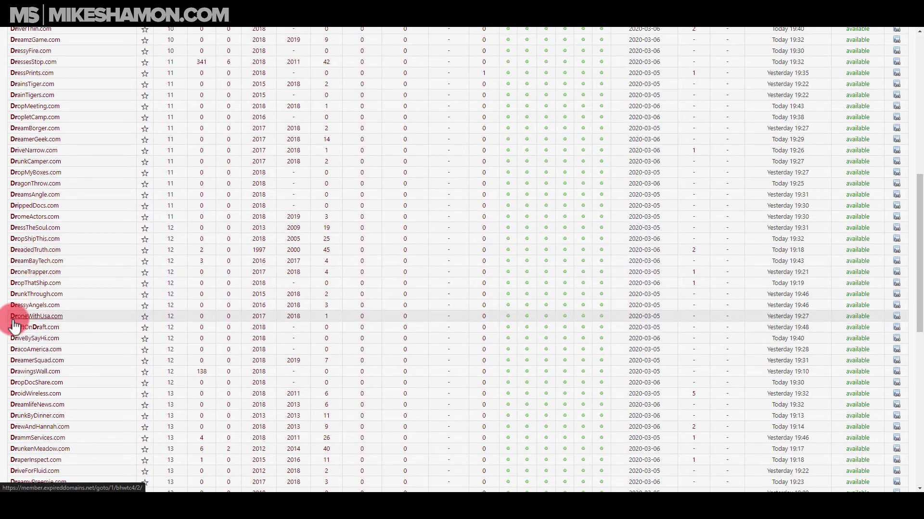
scroll(54, 294, "down", 2)
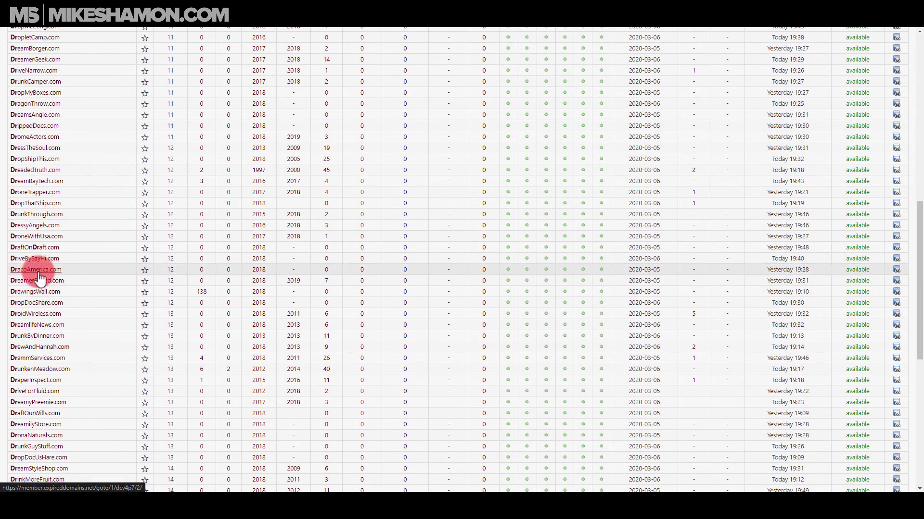
scroll(39, 274, "down", 4)
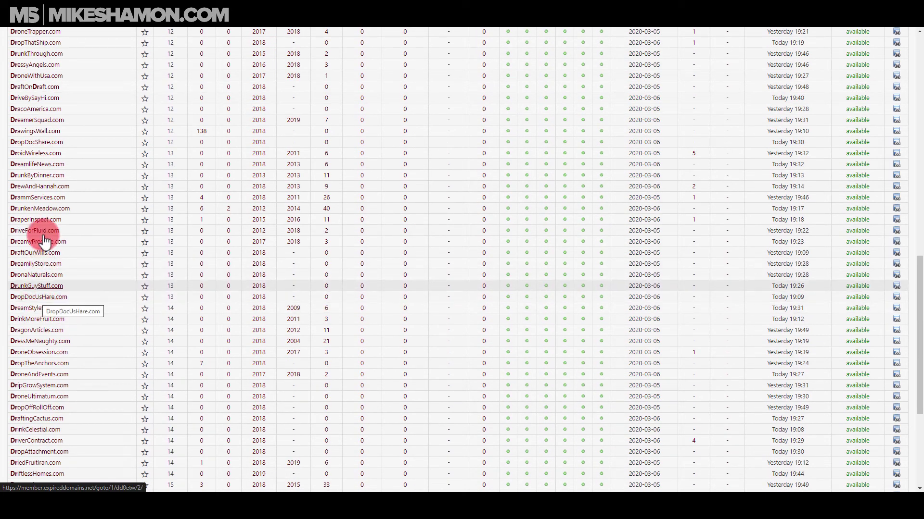
- Clear the "starts with" filter, require names containing "Tampa", remove the last-24-hours limit and apply the filter
scroll(39, 265, "up", 15)
left_click(31, 141)
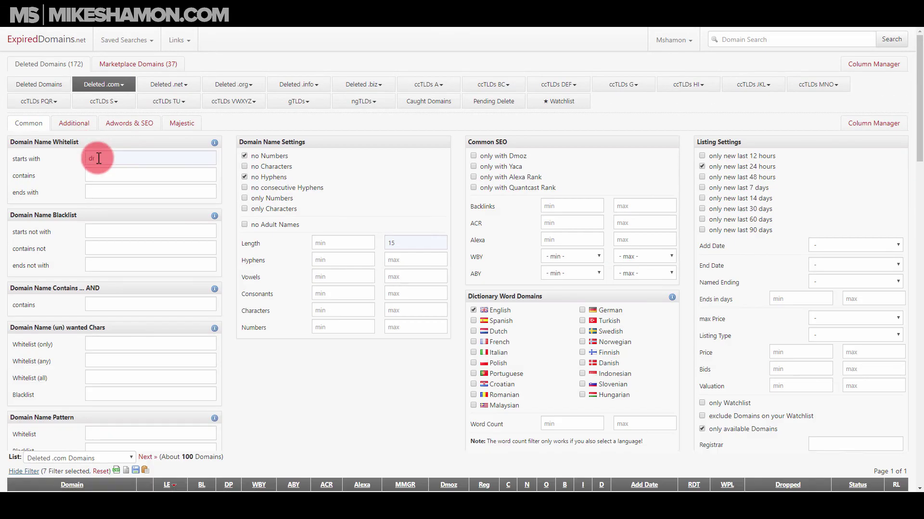
left_click(120, 158)
left_click(169, 174)
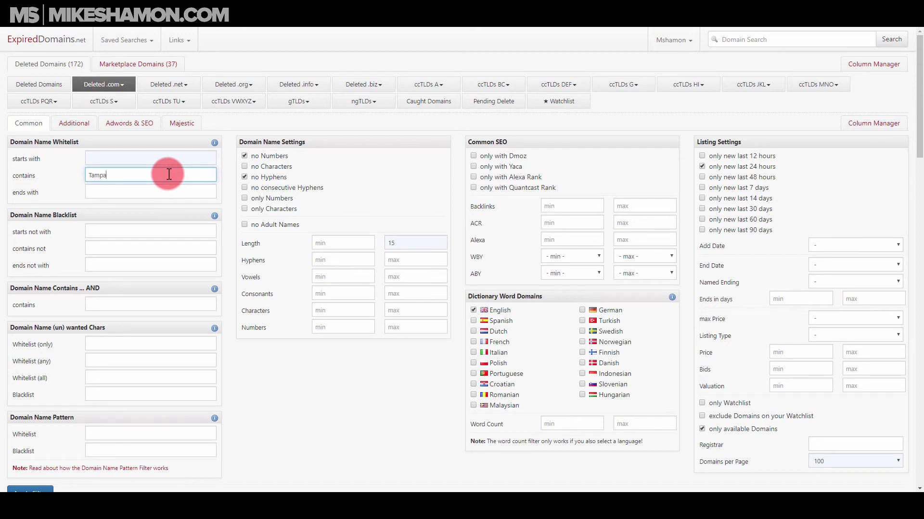
left_click(707, 166)
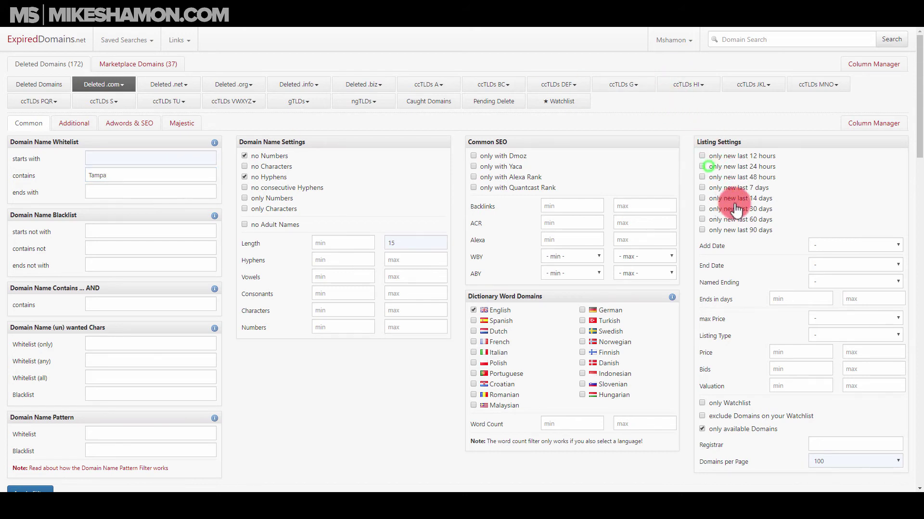
scroll(18, 235, "down", 5)
left_click(25, 253)
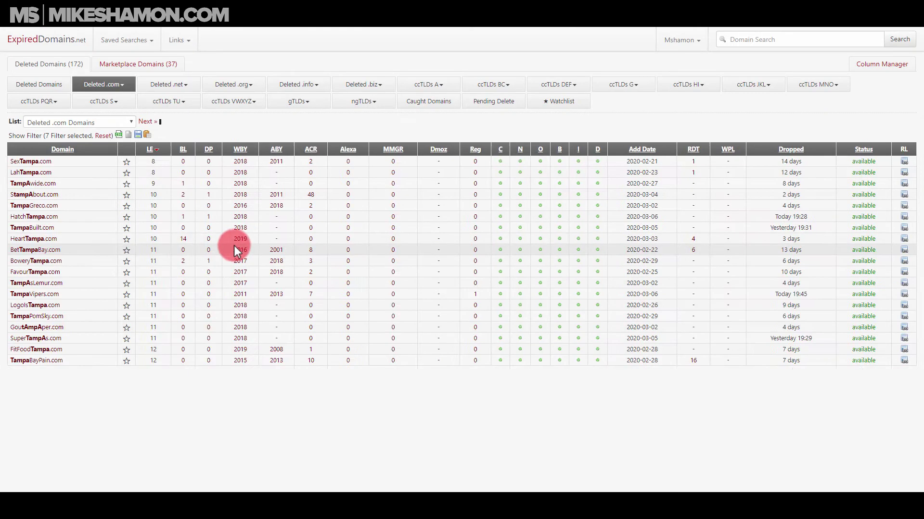
- Sort the Tampa domains by ABY, oldest first, and look over the names and their figures
scroll(234, 245, "down", 2)
left_click(290, 64)
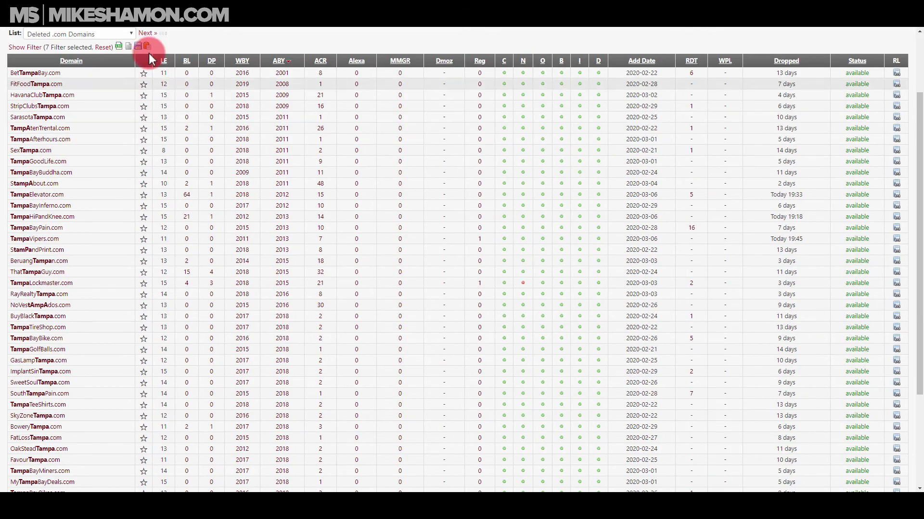
left_click(154, 33)
scroll(29, 173, "up", 2)
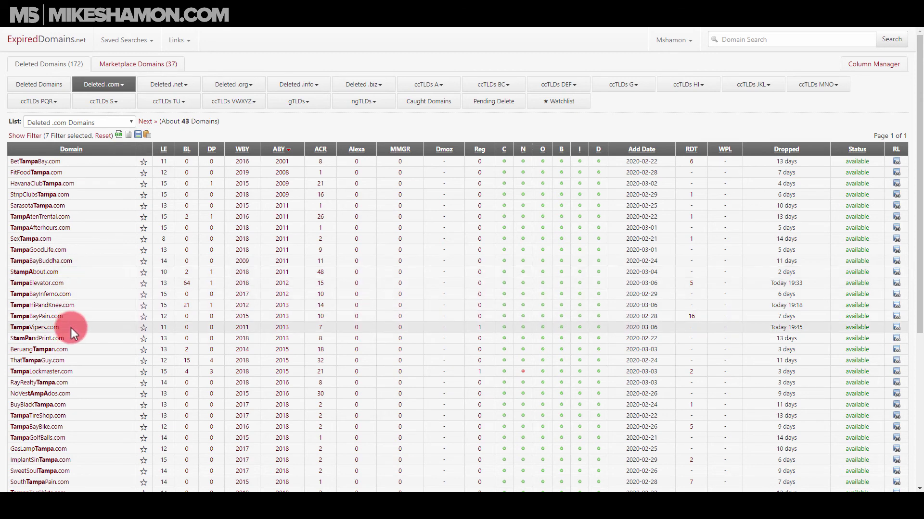
scroll(68, 329, "down", 2)
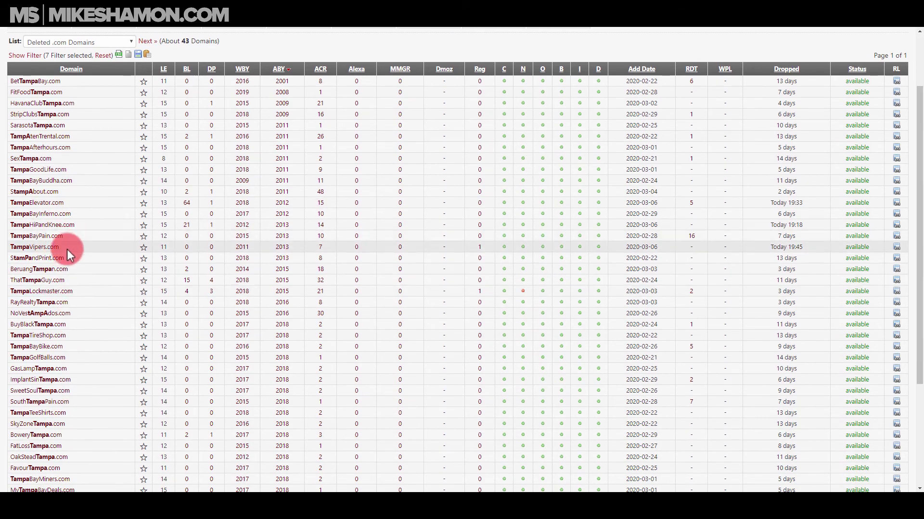
- Pick out TampaVipers.com in the list and search Google in a new tab for "Tampabay vipers"
left_click_drag(67, 249, 22, 248)
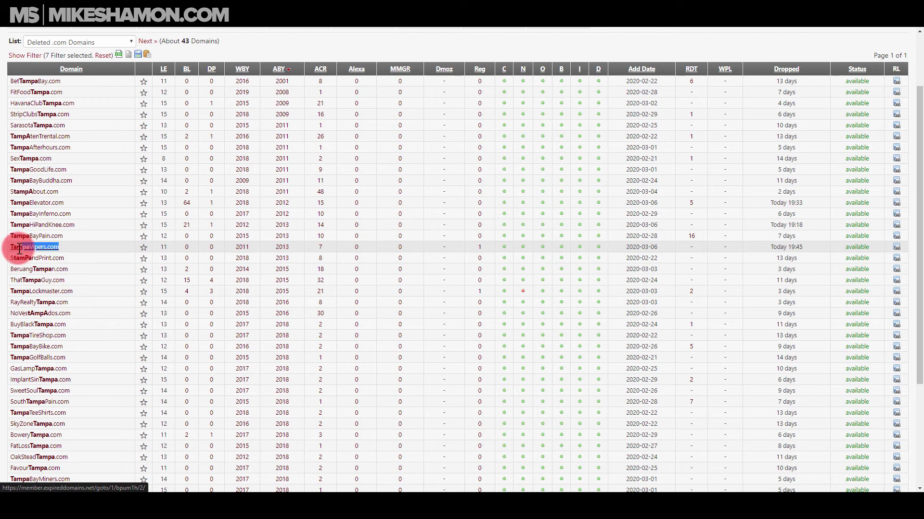
left_click(65, 251)
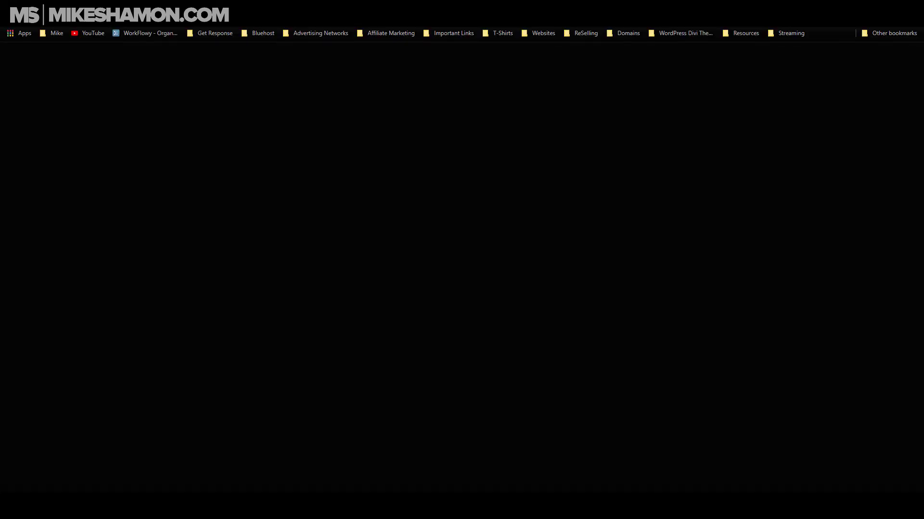
type("imp")
key("Escape")
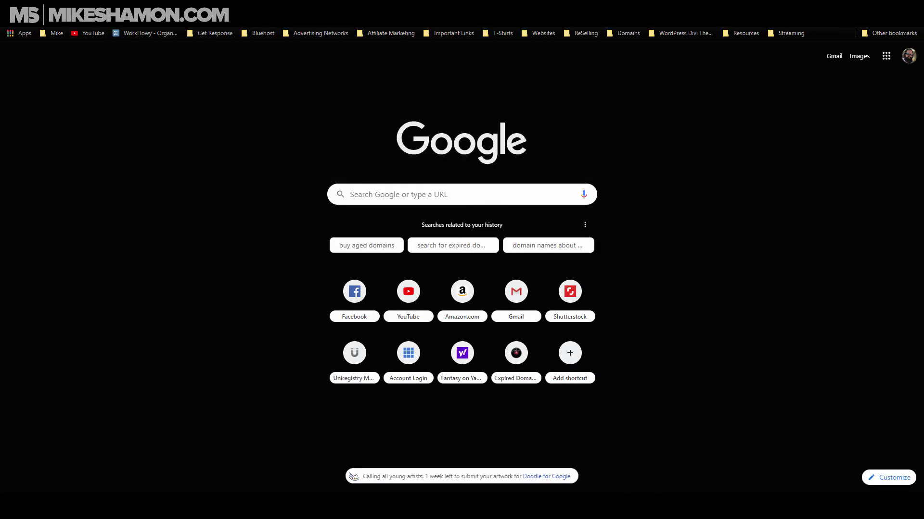
type("Tampabay vipers")
key("Return")
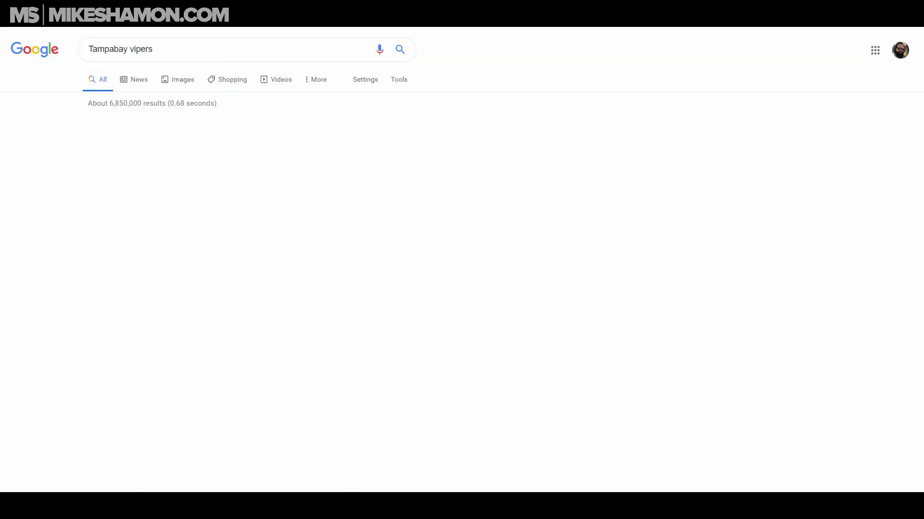
- Look through the search results on the Tampa Bay Vipers, then view the team's ticket page
scroll(140, 151, "down", 10)
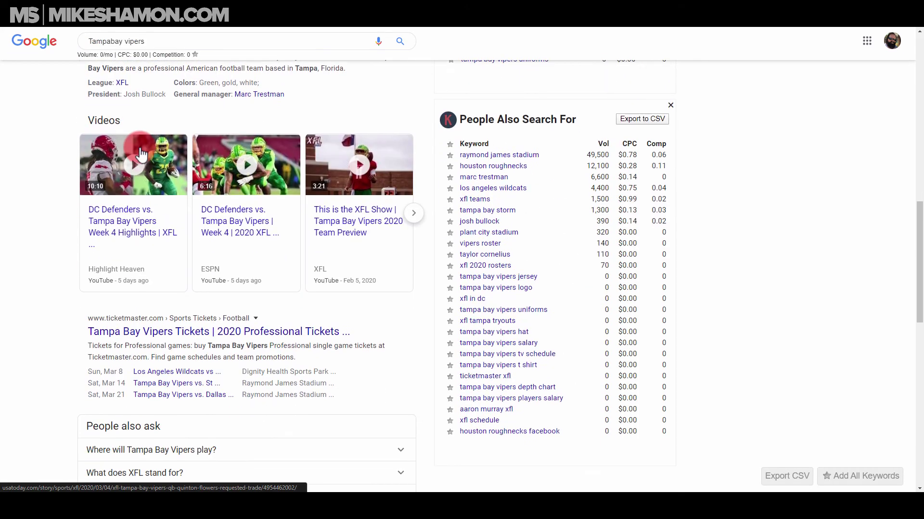
scroll(140, 153, "down", 7)
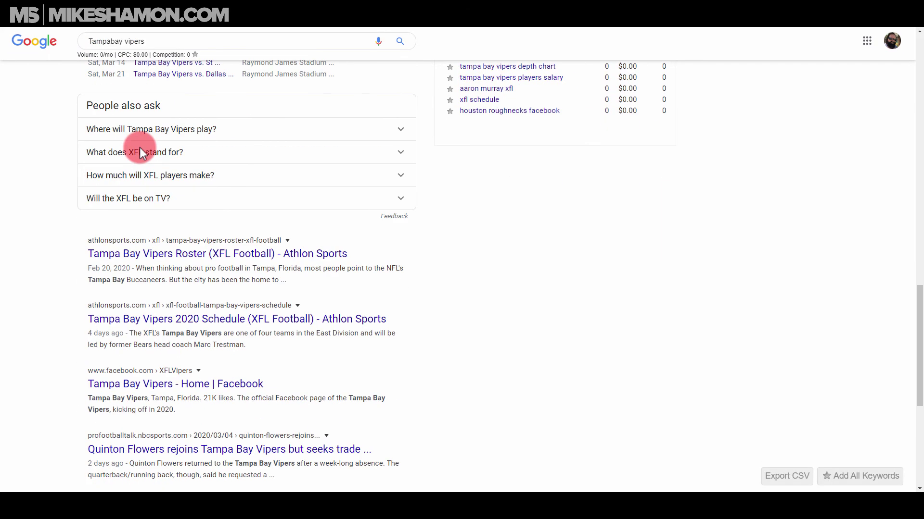
scroll(140, 147, "down", 5)
scroll(142, 148, "down", 1)
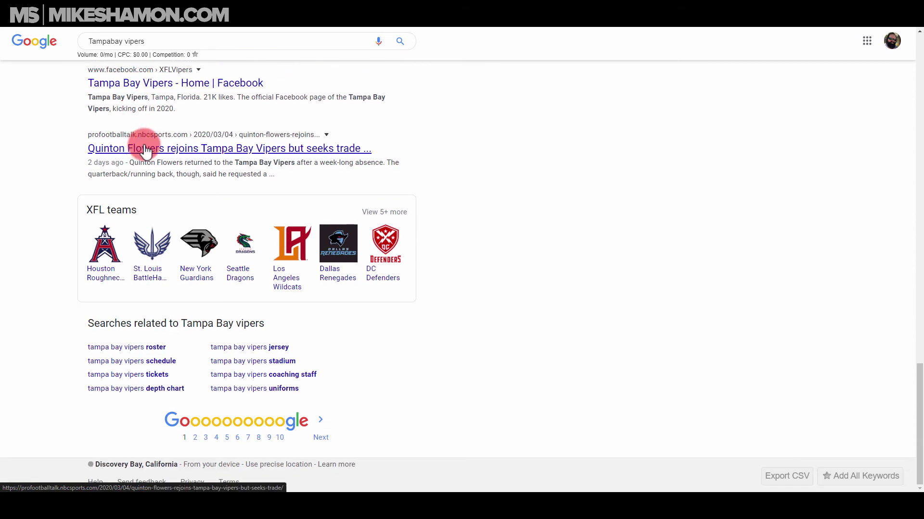
scroll(261, 280, "up", 20)
left_click(111, 182)
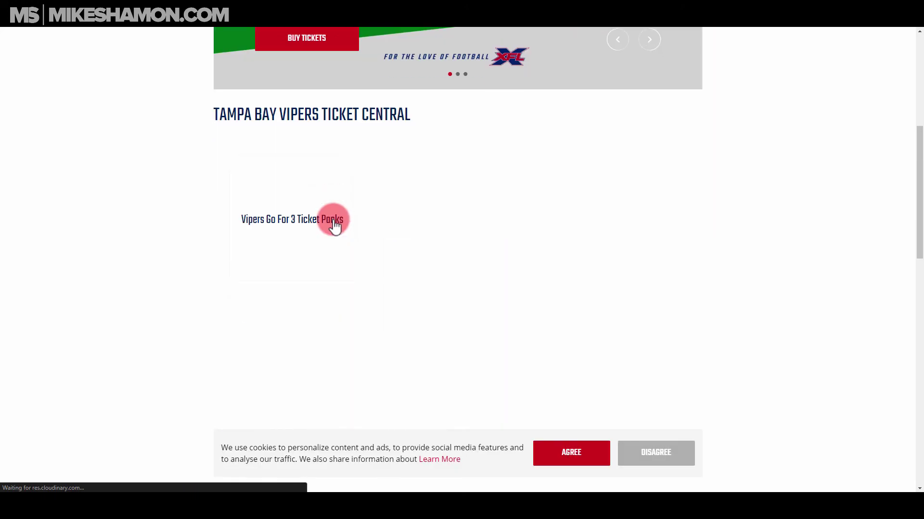
left_click(336, 226)
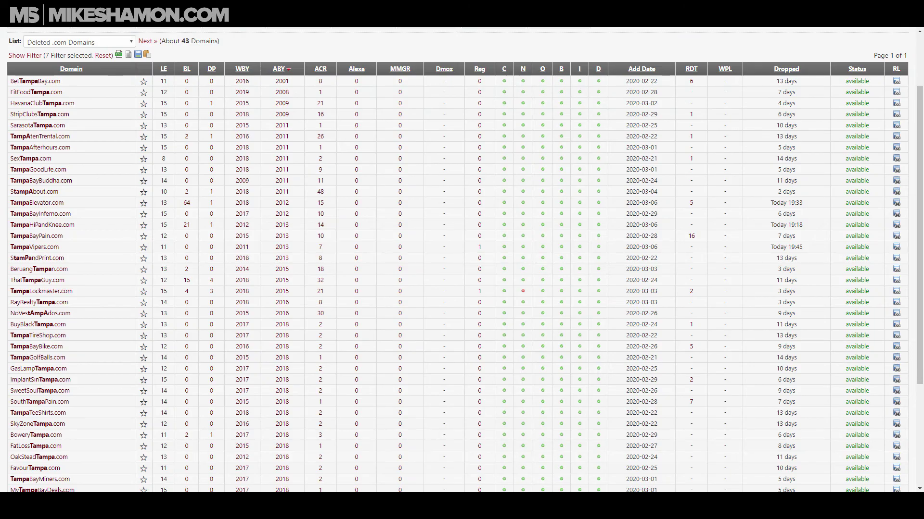
- Return to the Tampa domain list, highlight TampaVipers.com and read through the remaining names
left_click(2, 260)
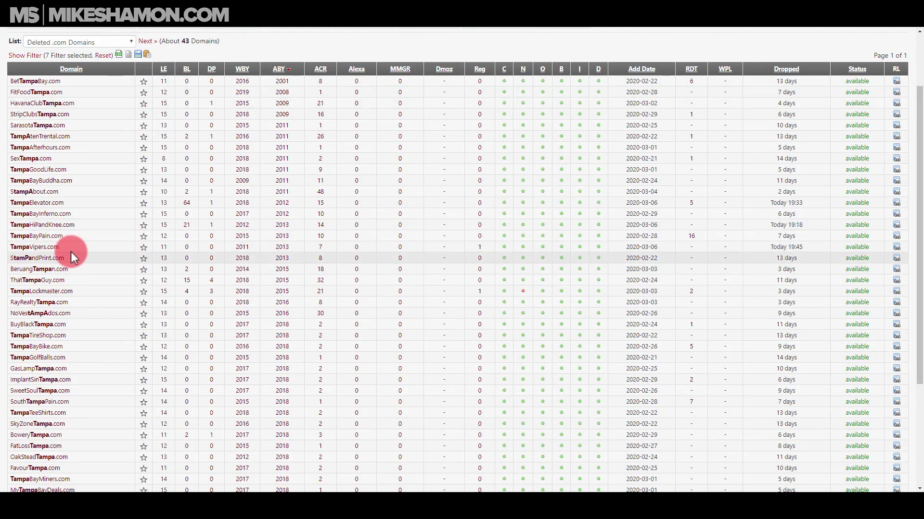
double_click(19, 247)
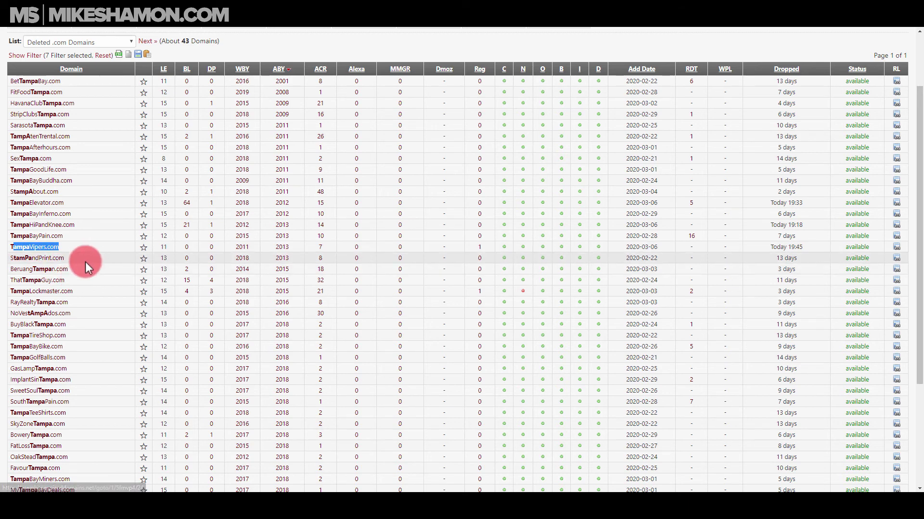
scroll(3, 289, "down", 2)
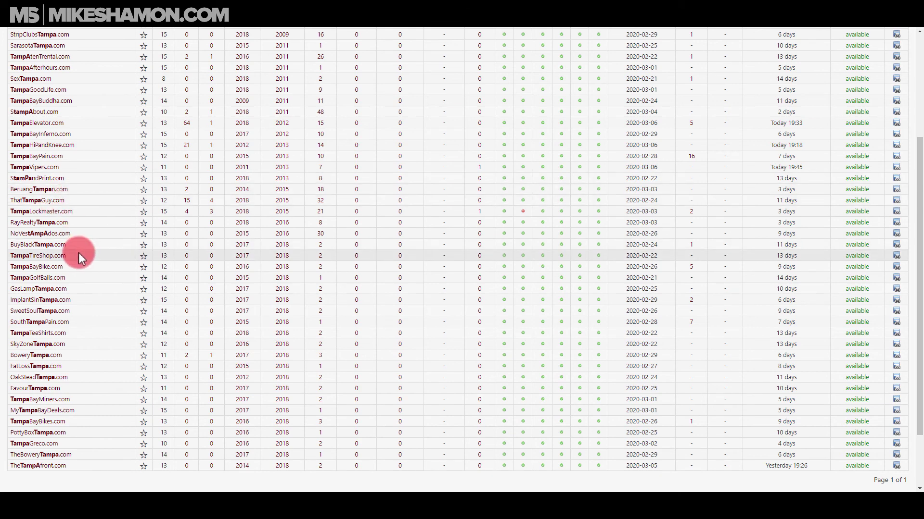
scroll(77, 254, "down", 2)
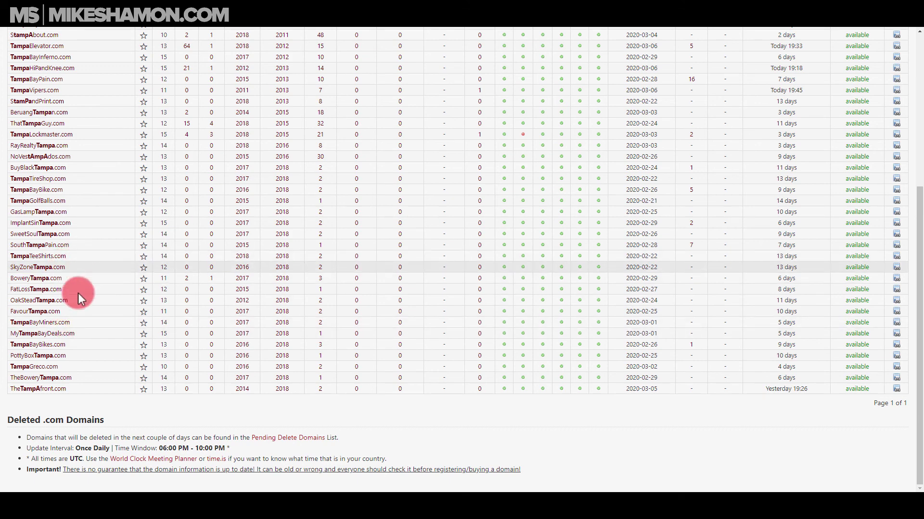
scroll(167, 270, "up", 5)
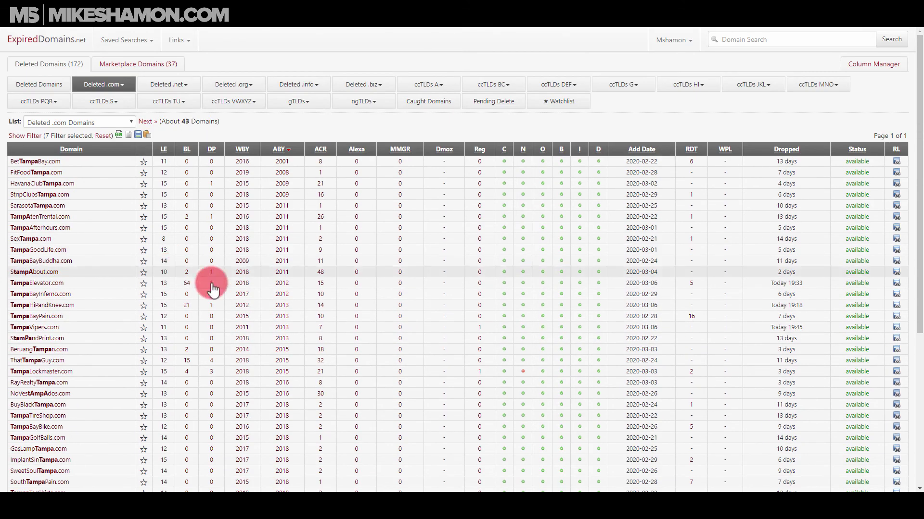
- Open the list of Pending Delete domains
left_click(245, 83)
left_click(251, 103)
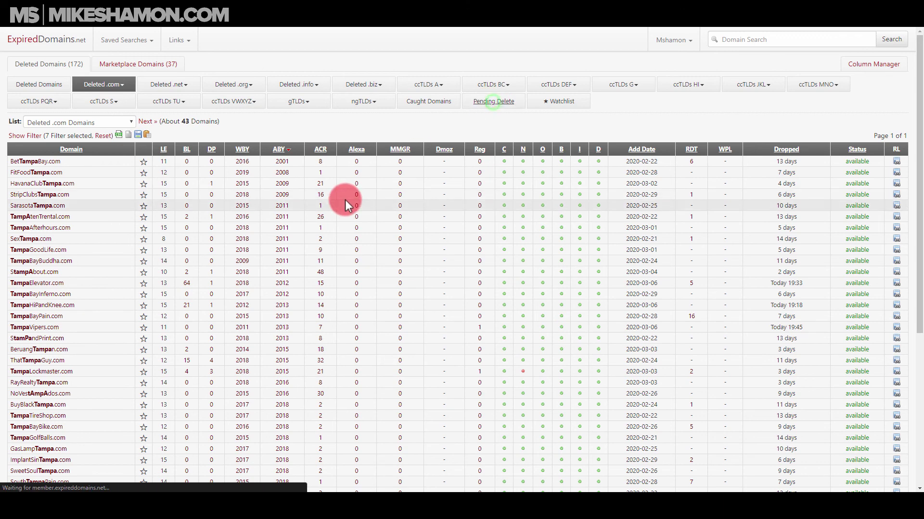
left_click(438, 107)
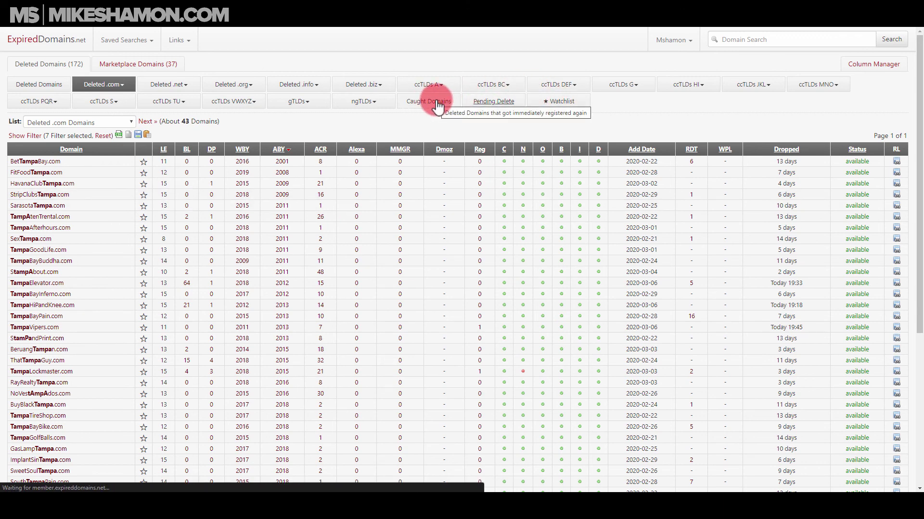